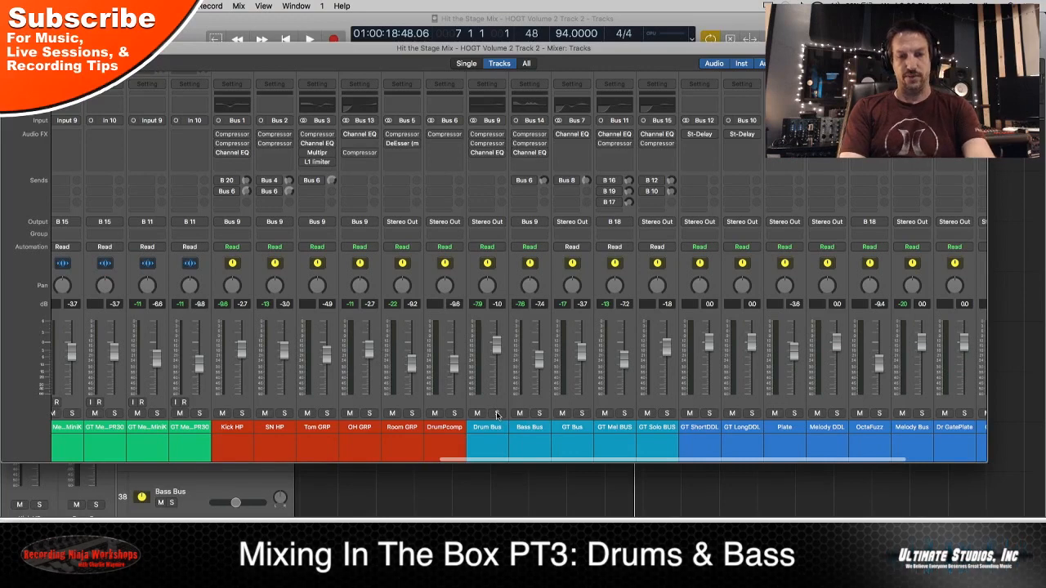
# Solo the Drum Bus, mute the Bass Bus, and select the Drum Bus channel strip
pyautogui.click(496, 413)
pyautogui.click(519, 412)
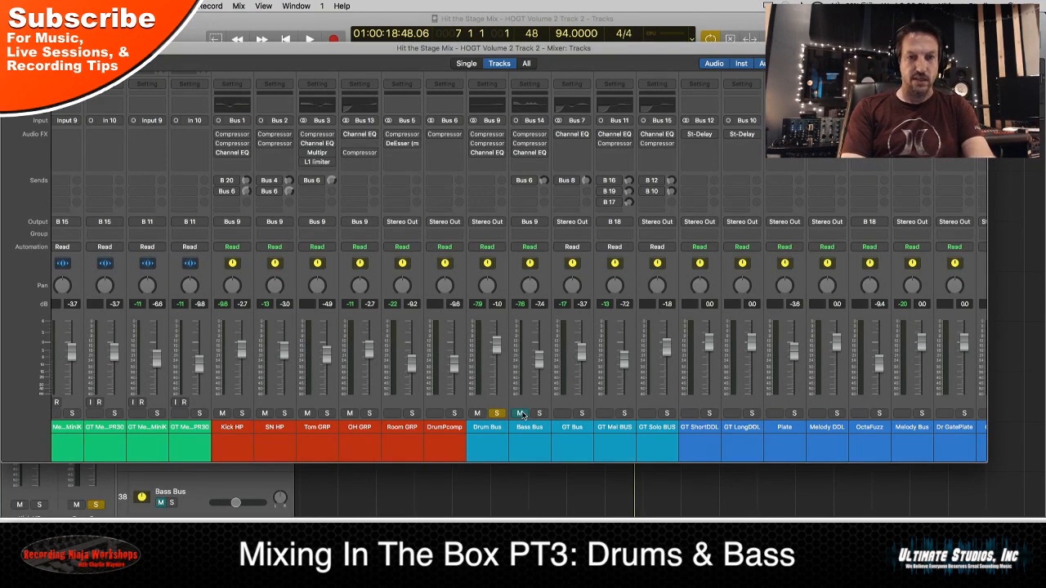
pyautogui.click(494, 428)
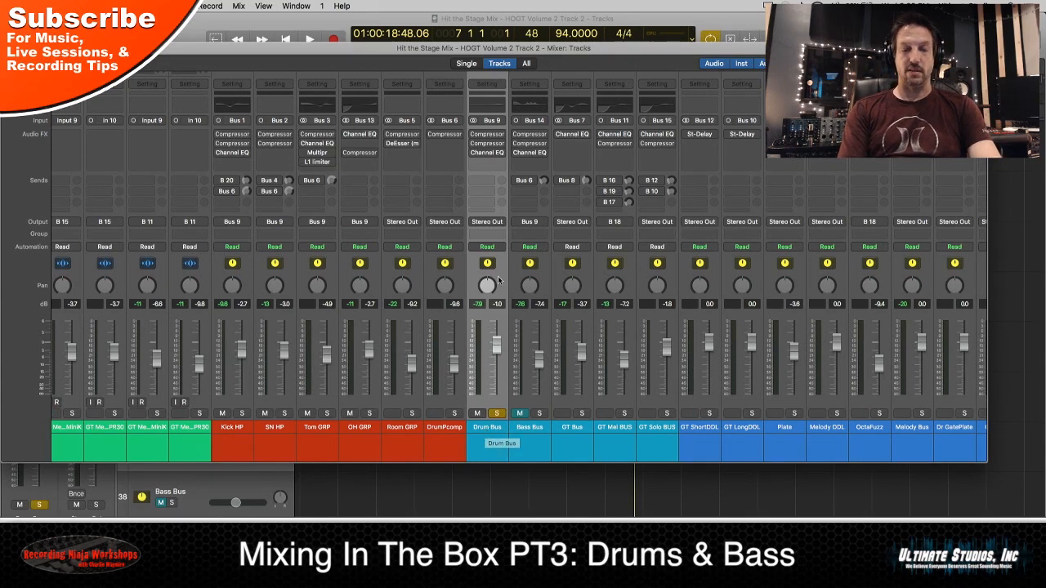
# Play the soloed drums while examining the Drum Bus's first Compressor and its Channel EQ
pyautogui.click(490, 135)
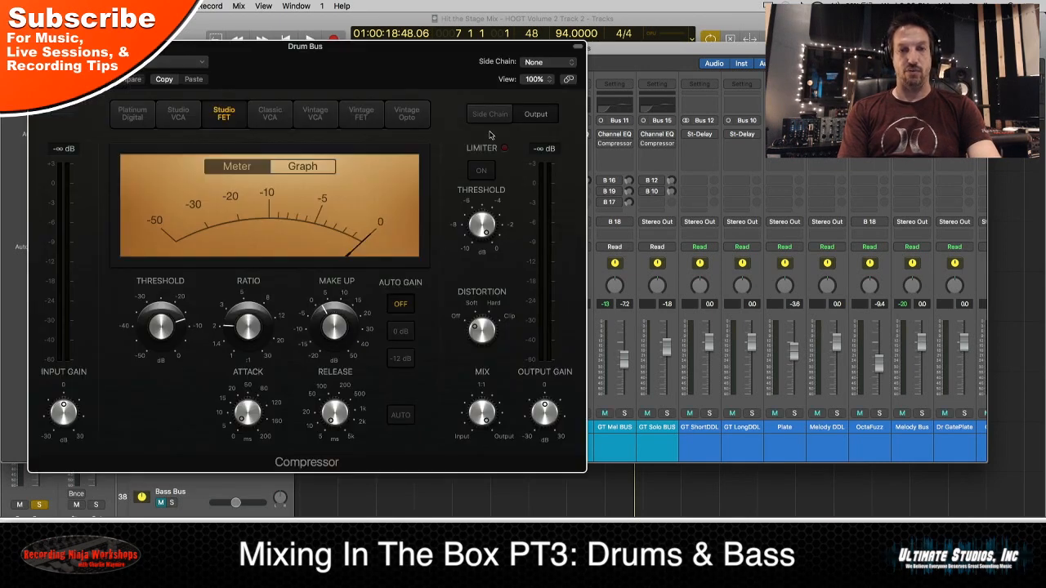
pyautogui.press('space')
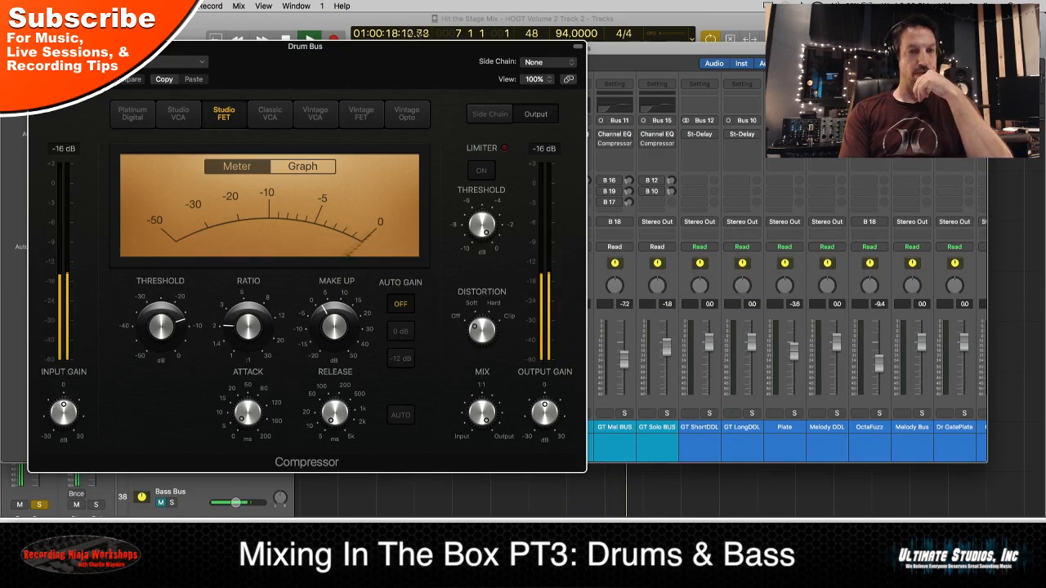
pyautogui.moveTo(56, 59); pyautogui.dragTo(539, 60)
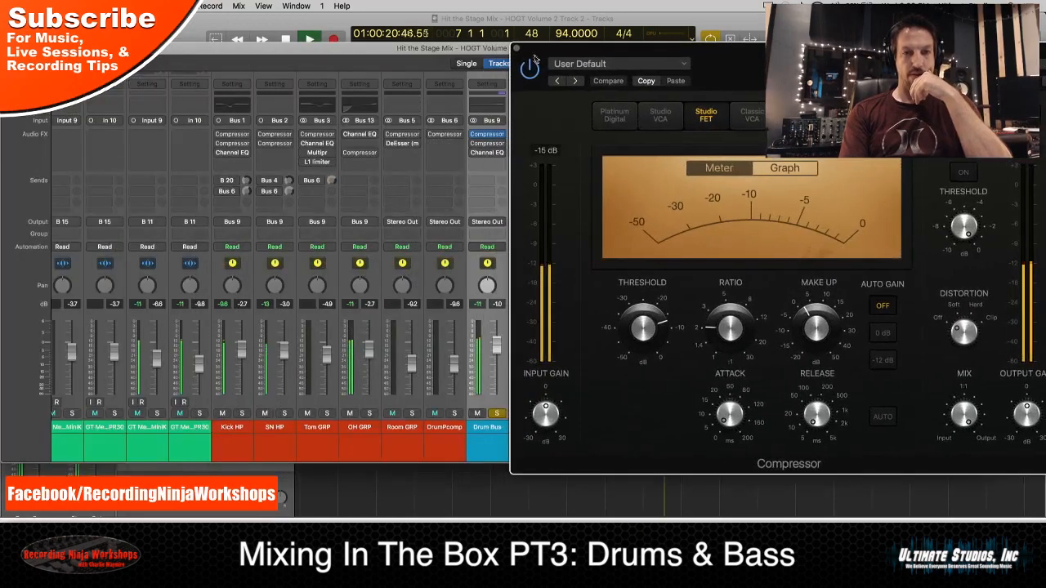
pyautogui.click(487, 153)
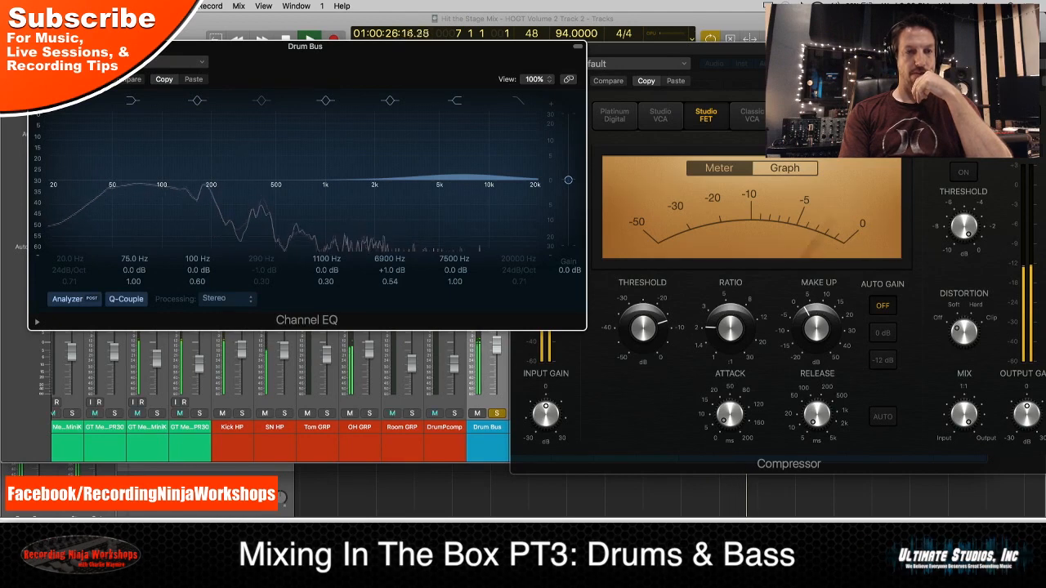
pyautogui.click(34, 47)
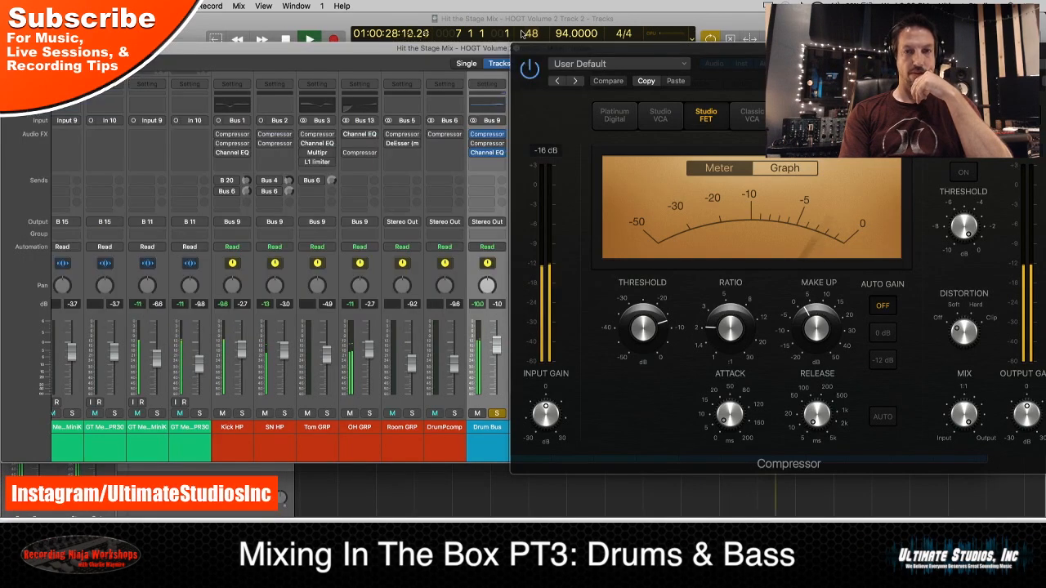
# Toggle the bypass of the Drum Bus's first Compressor during playback to compare the sound, and close its window
pyautogui.click(474, 135)
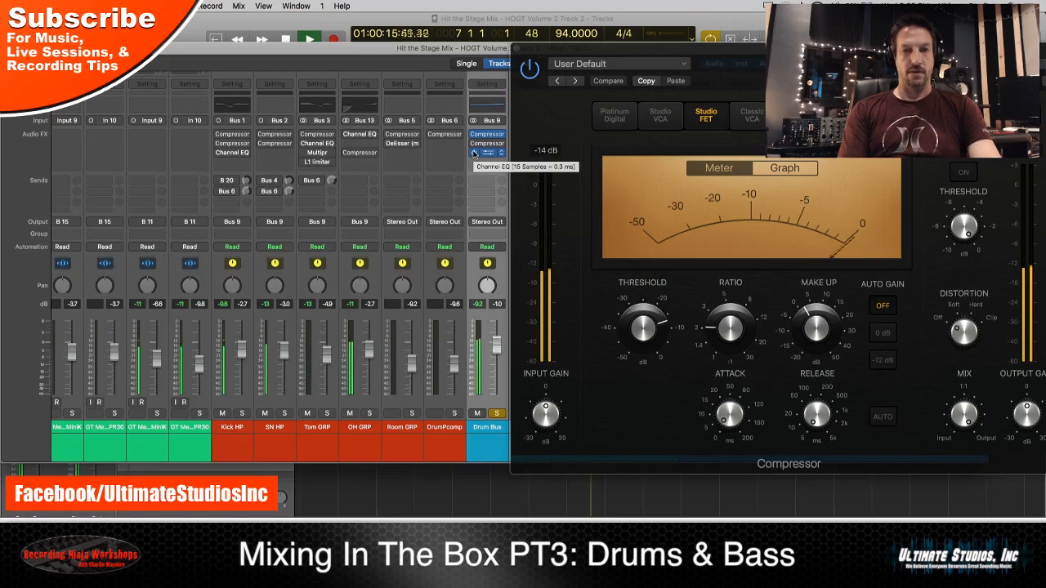
pyautogui.press('space')
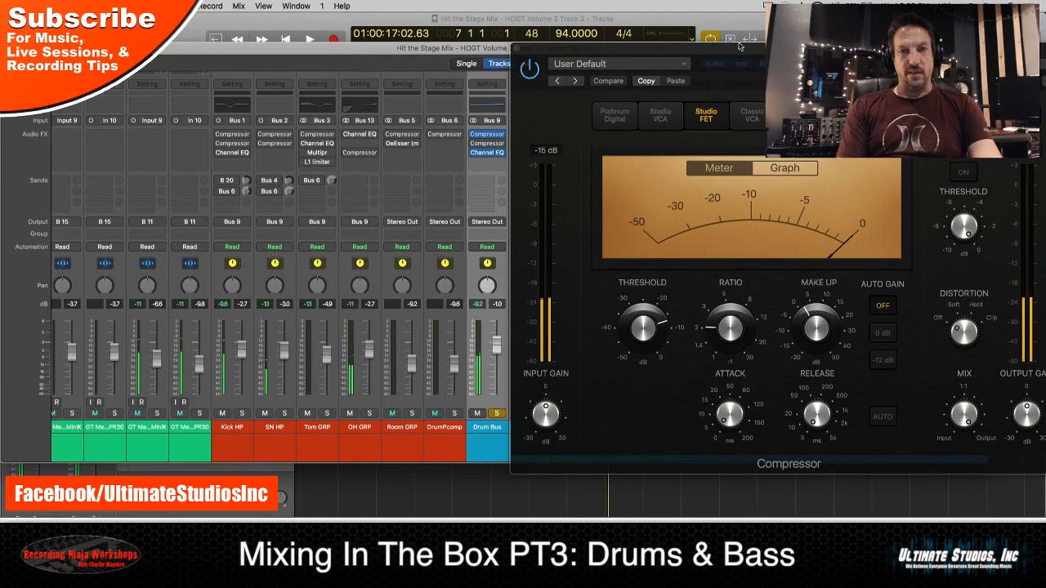
pyautogui.moveTo(735, 48); pyautogui.dragTo(444, 48)
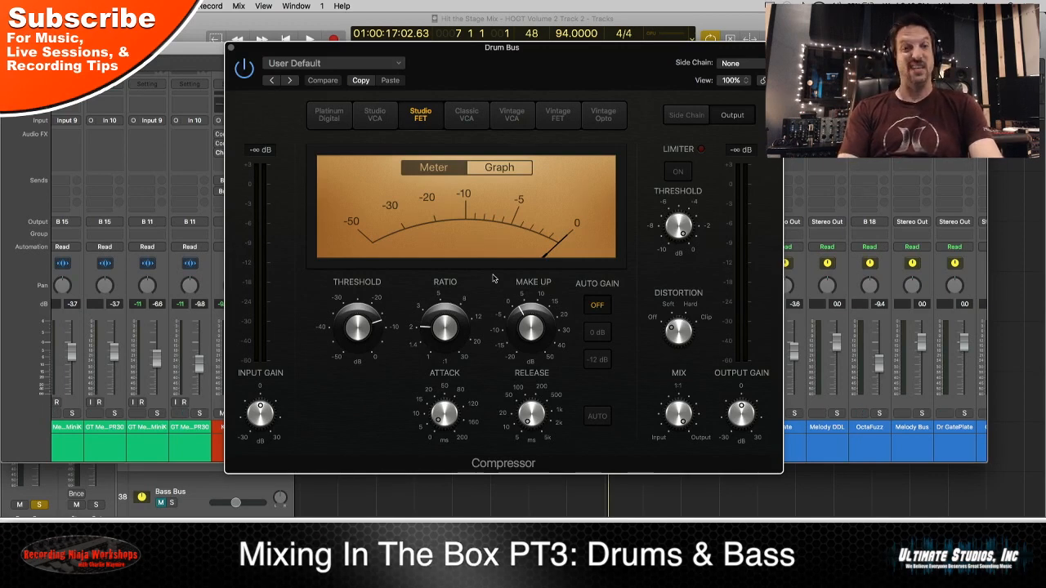
pyautogui.click(232, 50)
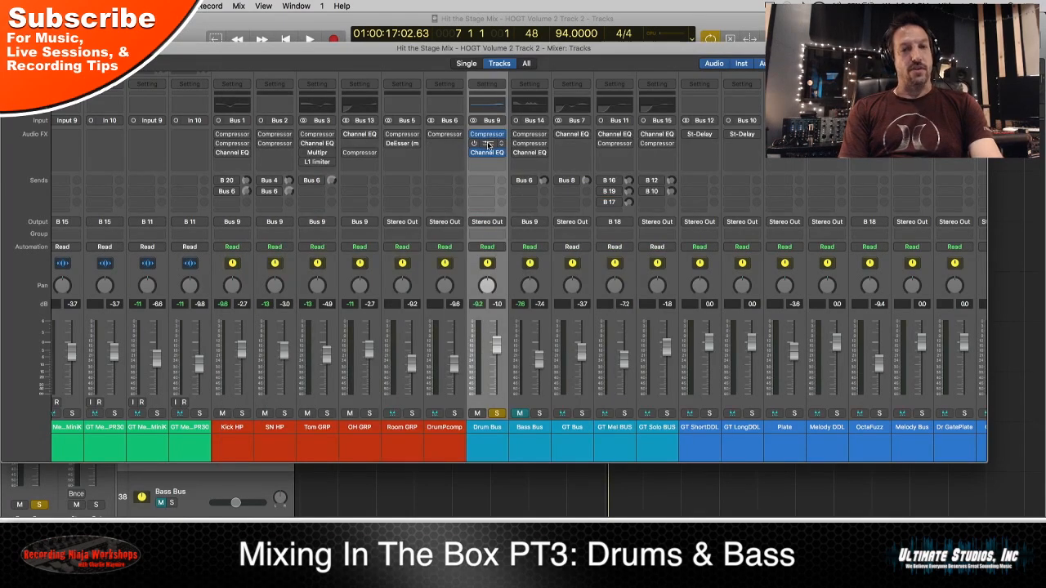
# Examine the ratio, attack, release and threshold of the Drum Bus's second Compressor
pyautogui.click(487, 140)
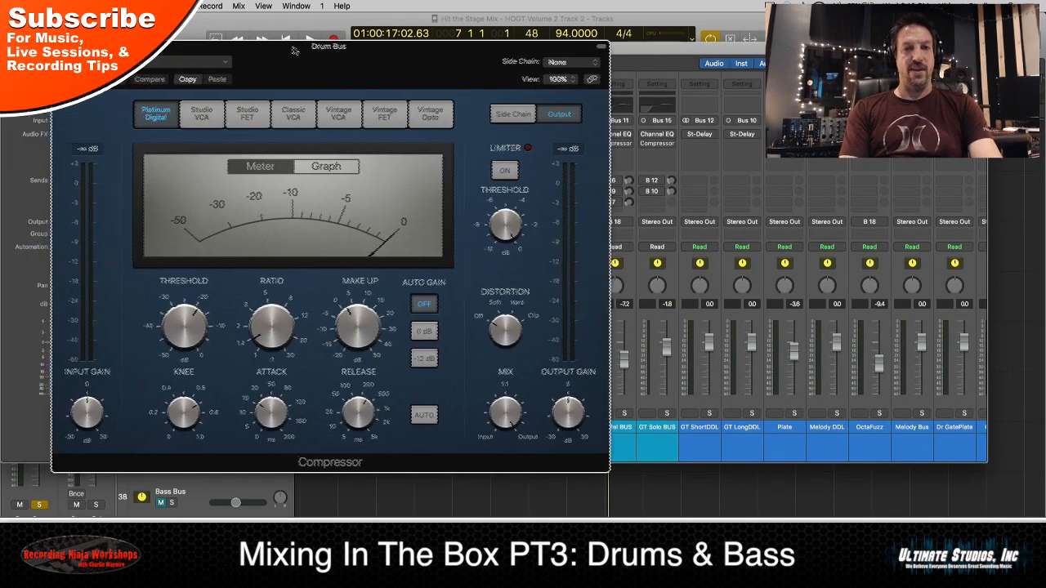
pyautogui.moveTo(267, 50); pyautogui.dragTo(330, 42)
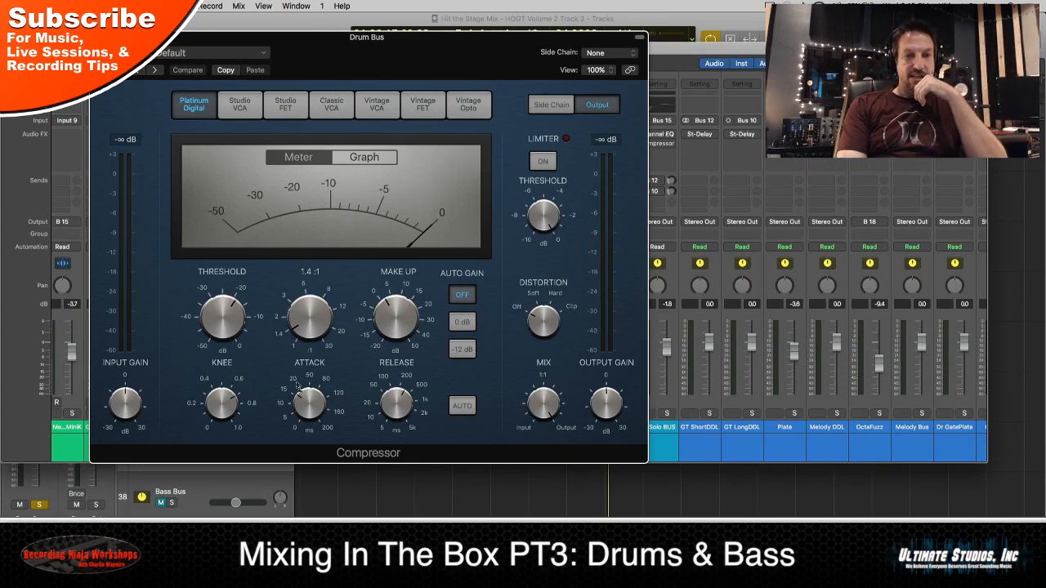
pyautogui.moveTo(306, 400)
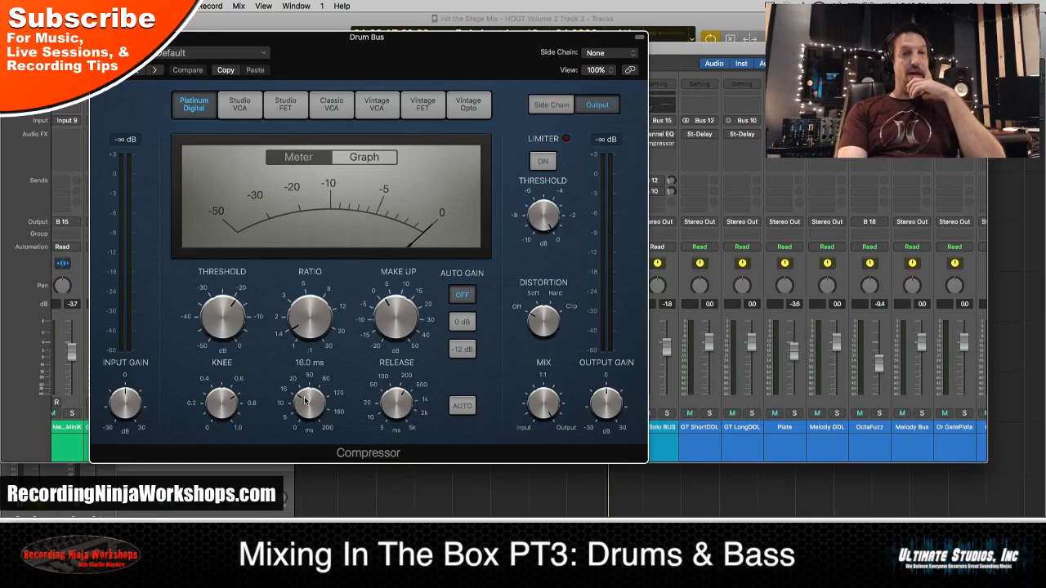
pyautogui.moveTo(400, 400)
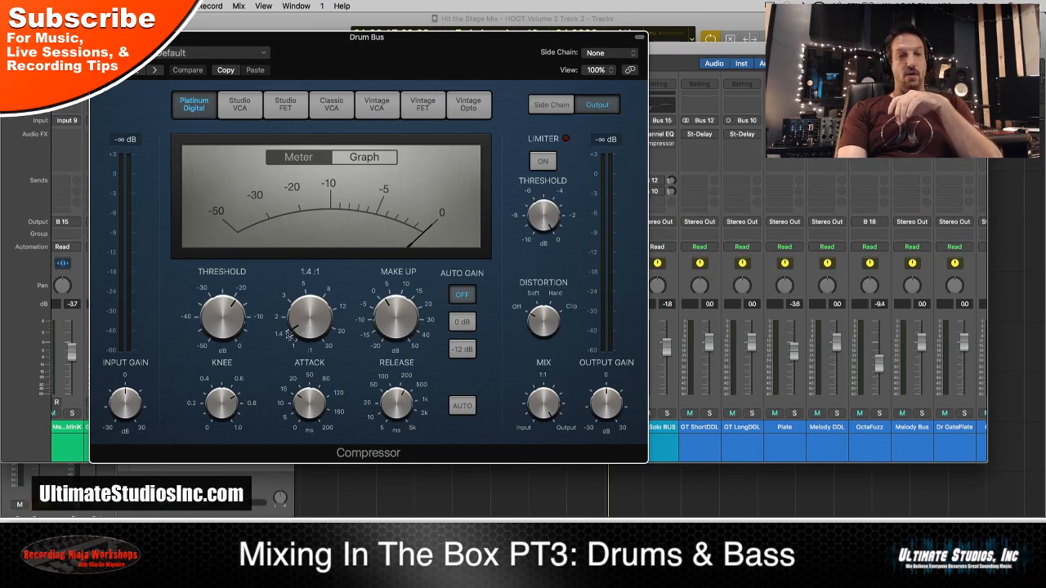
pyautogui.moveTo(230, 309)
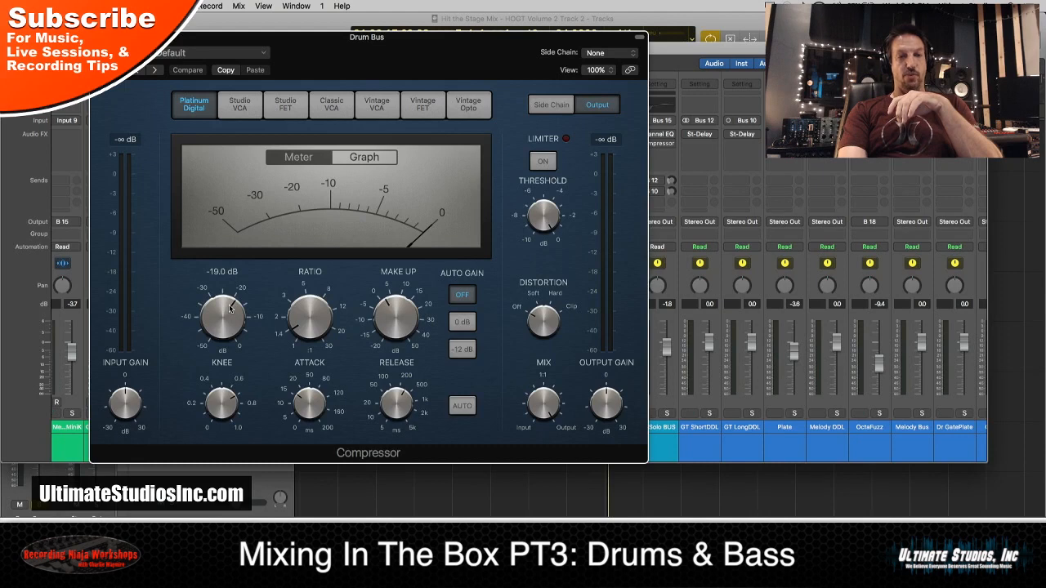
# Try a much lower threshold on the Drum Bus's second Compressor during playback, and restore its saved settings
pyautogui.press('space')
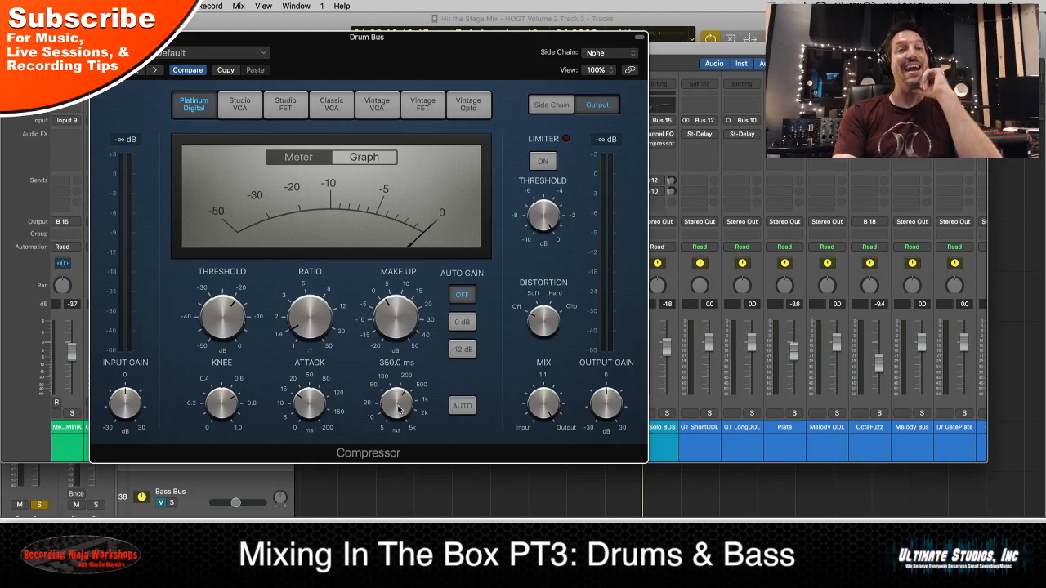
pyautogui.press('space')
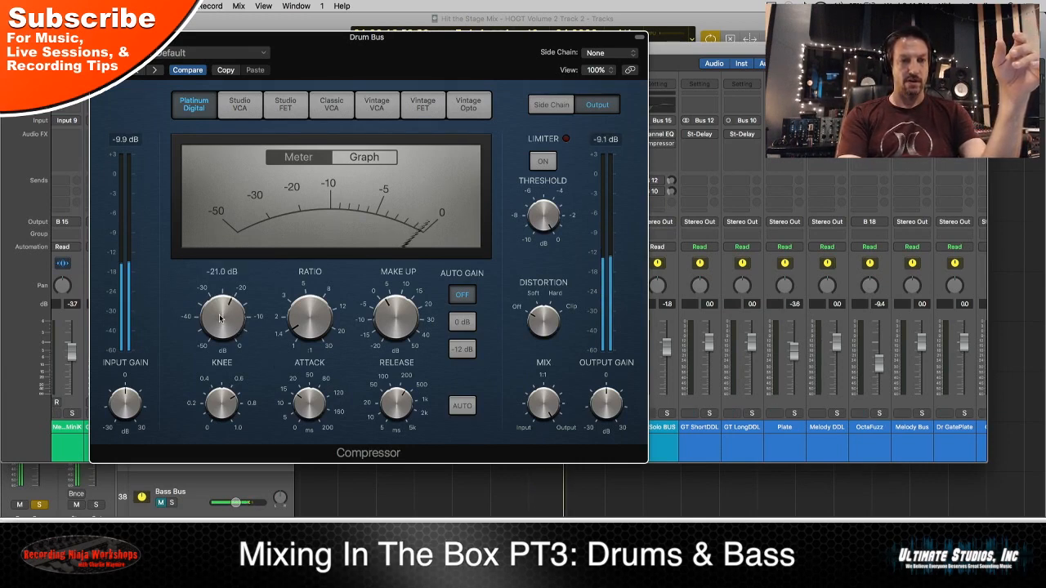
pyautogui.moveTo(220, 313); pyautogui.dragTo(222, 348)
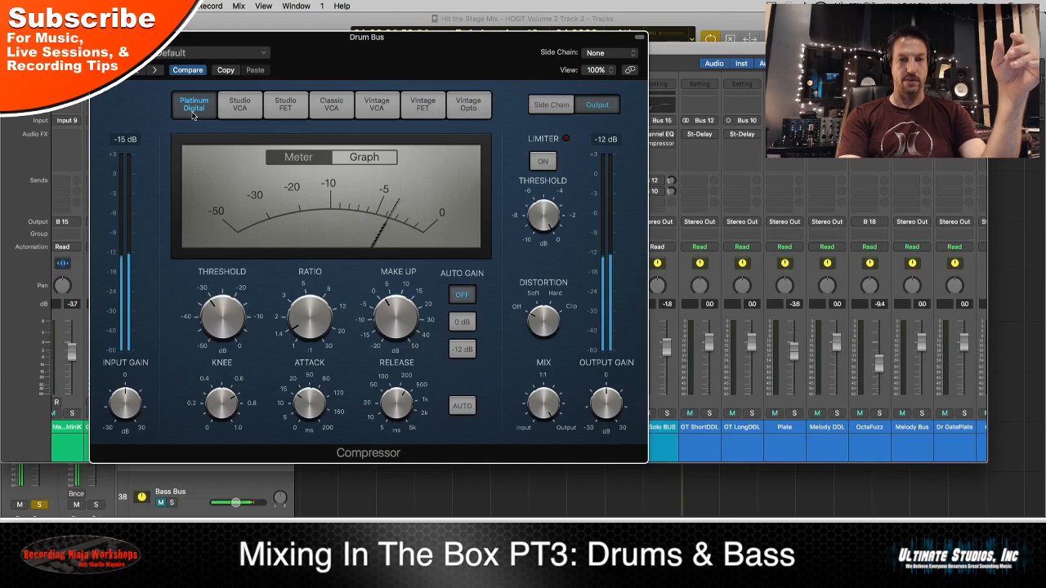
pyautogui.click(188, 70)
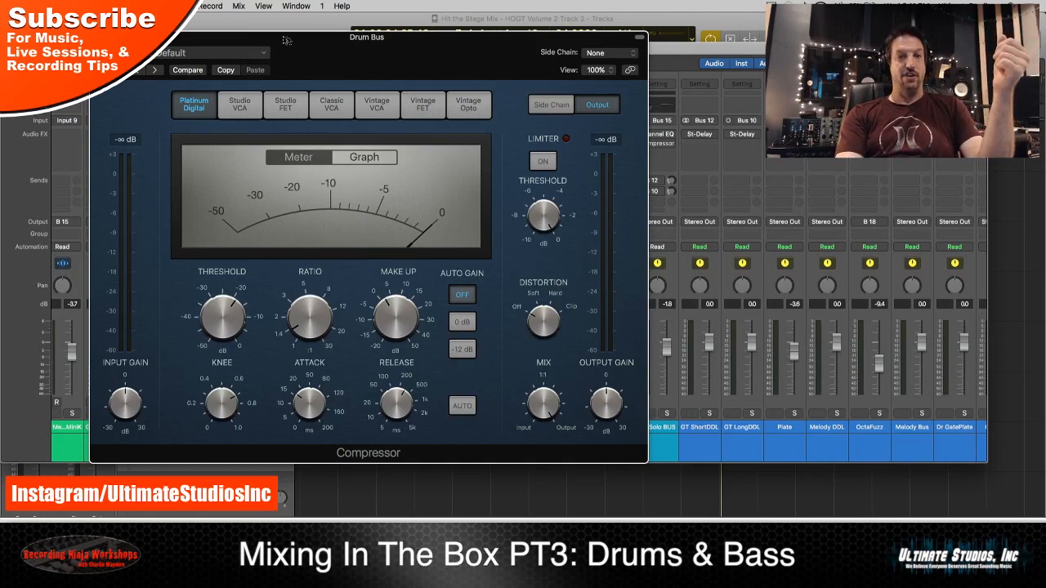
# Close the Drum Bus's second Compressor and review the settings of the first one
pyautogui.moveTo(295, 43); pyautogui.dragTo(353, 42)
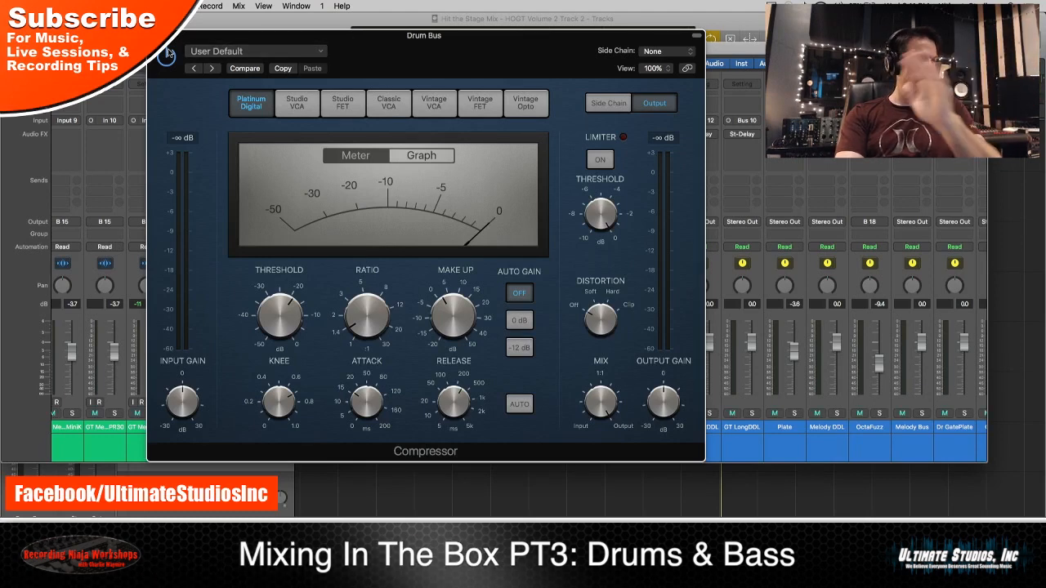
pyautogui.press('super+w')
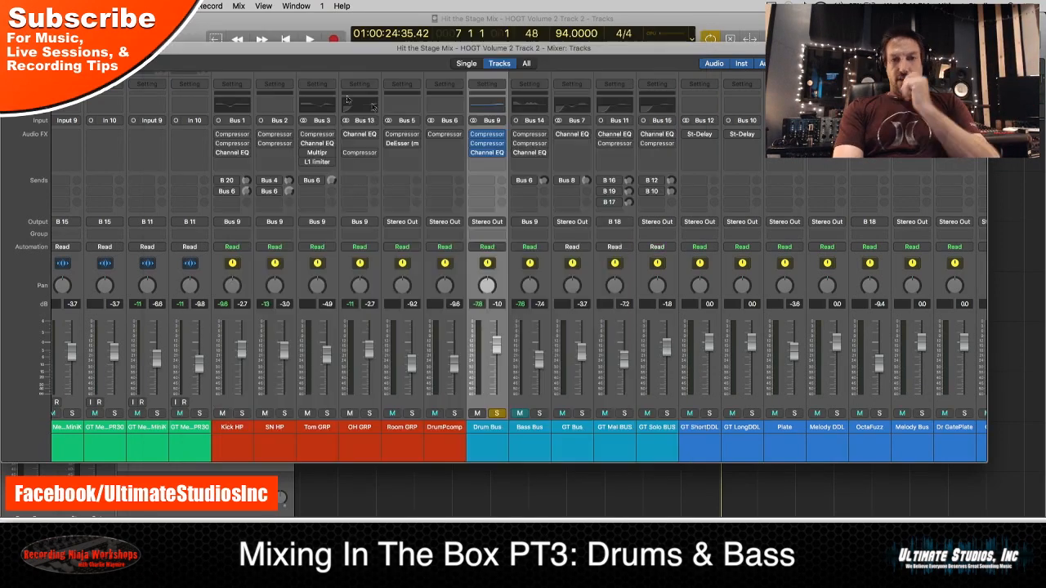
pyautogui.click(488, 134)
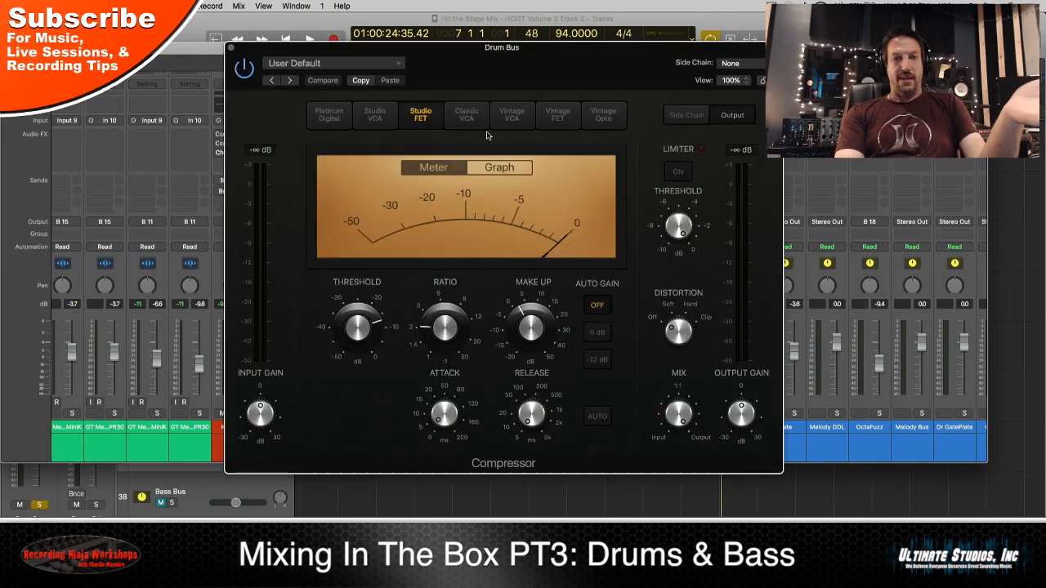
pyautogui.click(231, 49)
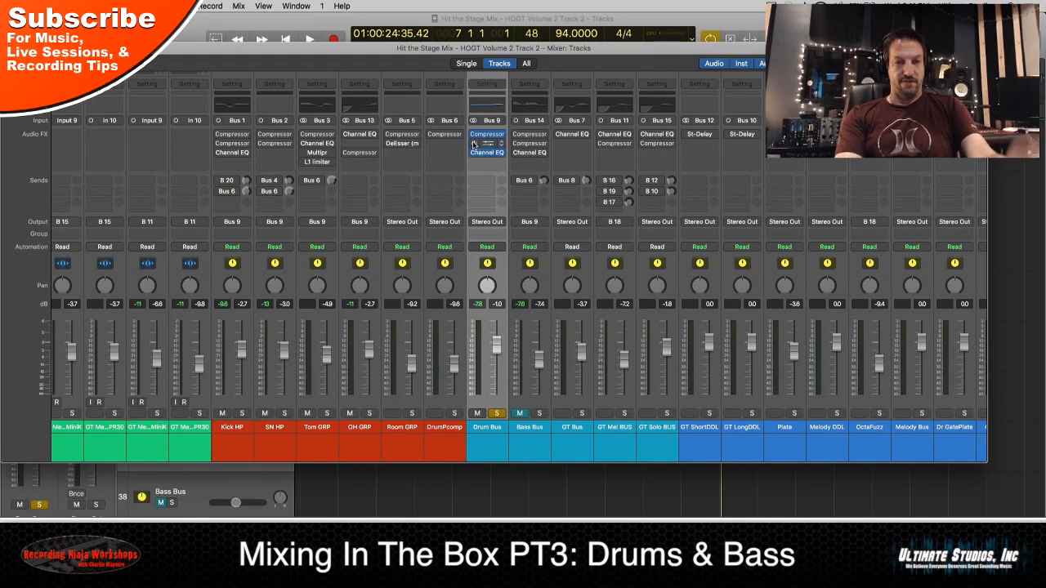
# Solo the Kick HP channel instead of the Drum Bus and start playback
pyautogui.click(243, 413)
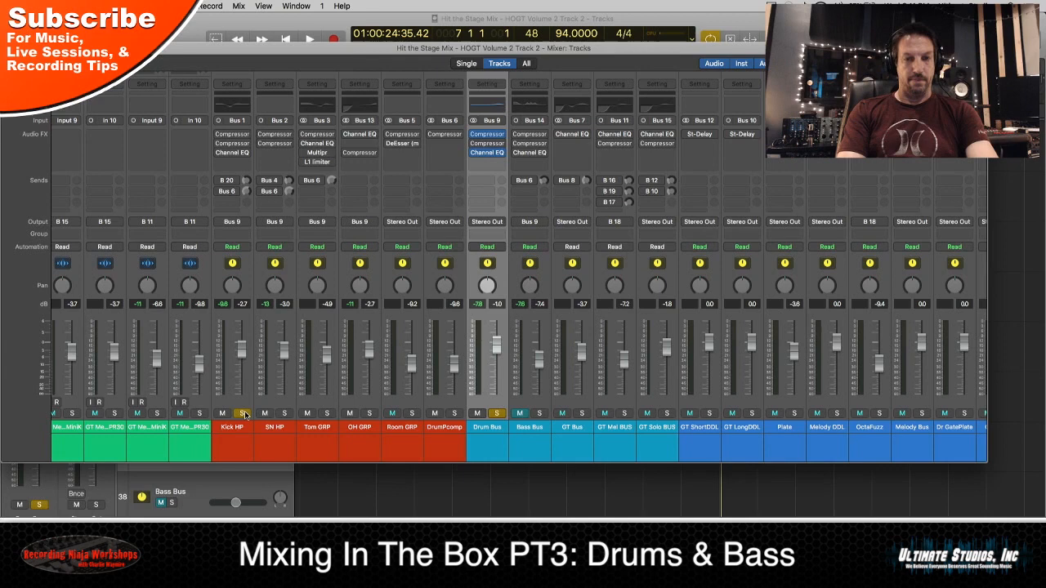
pyautogui.click(497, 413)
pyautogui.press('space')
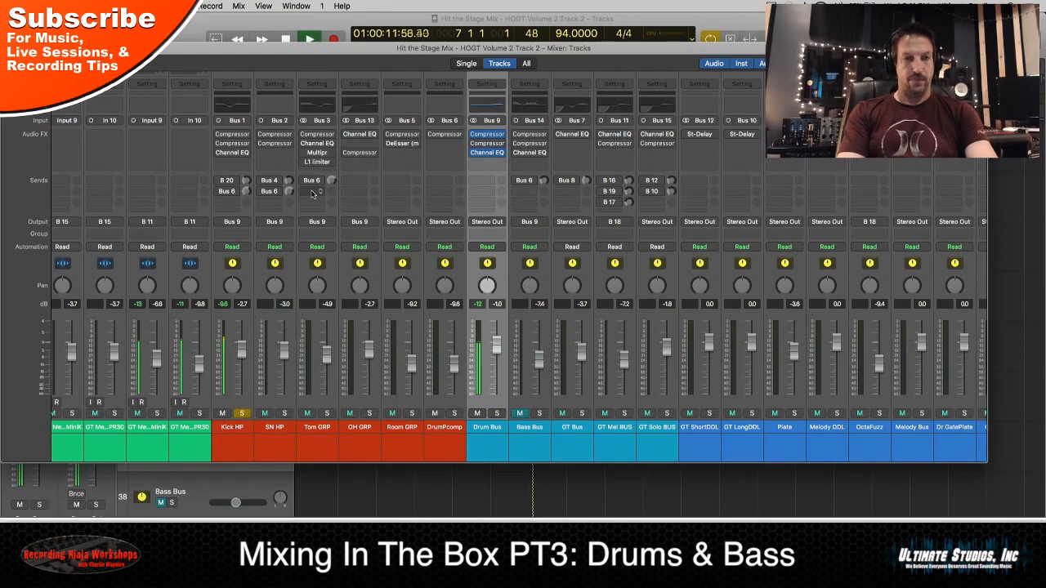
# Examine the first Compressor on the Kick HP channel with playback, checking its attack and release times
pyautogui.click(233, 136)
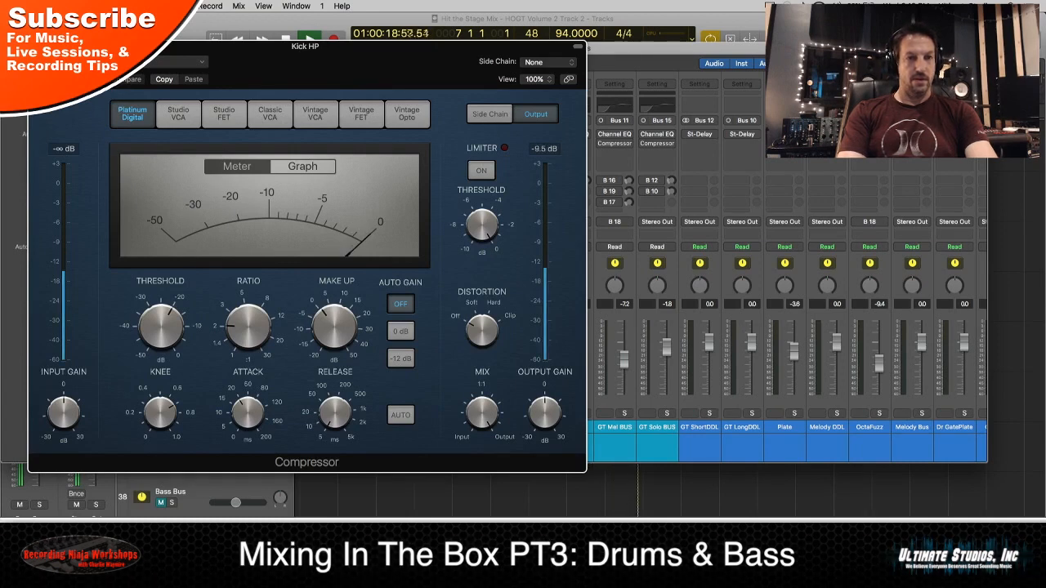
pyautogui.press('space')
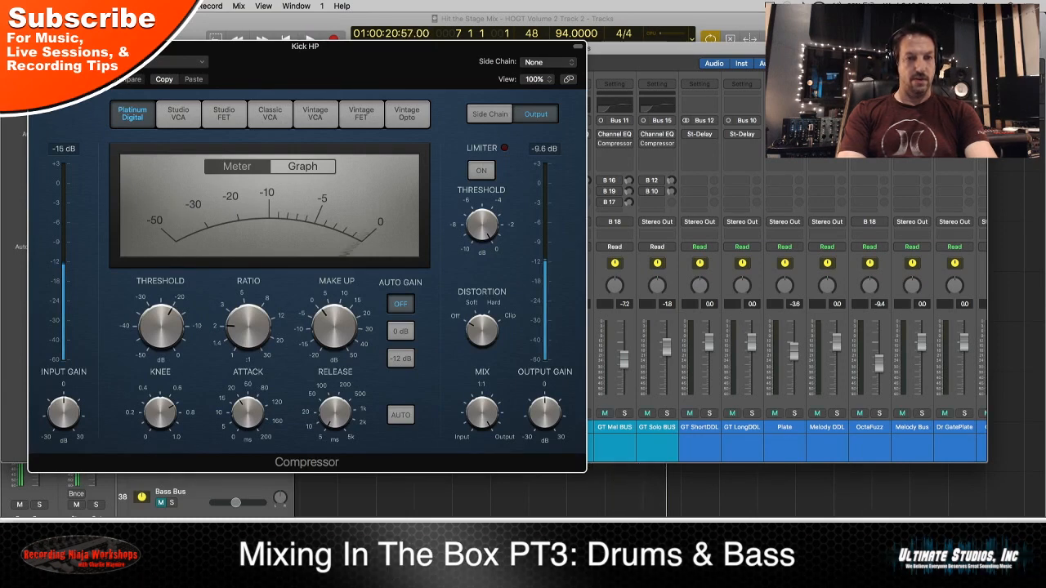
pyautogui.moveTo(264, 361)
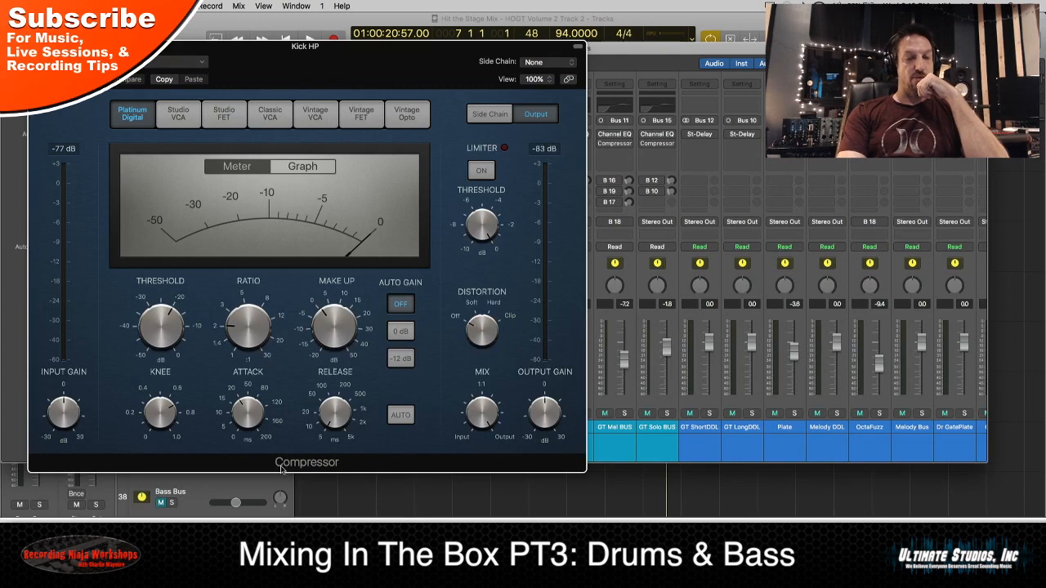
pyautogui.moveTo(252, 414)
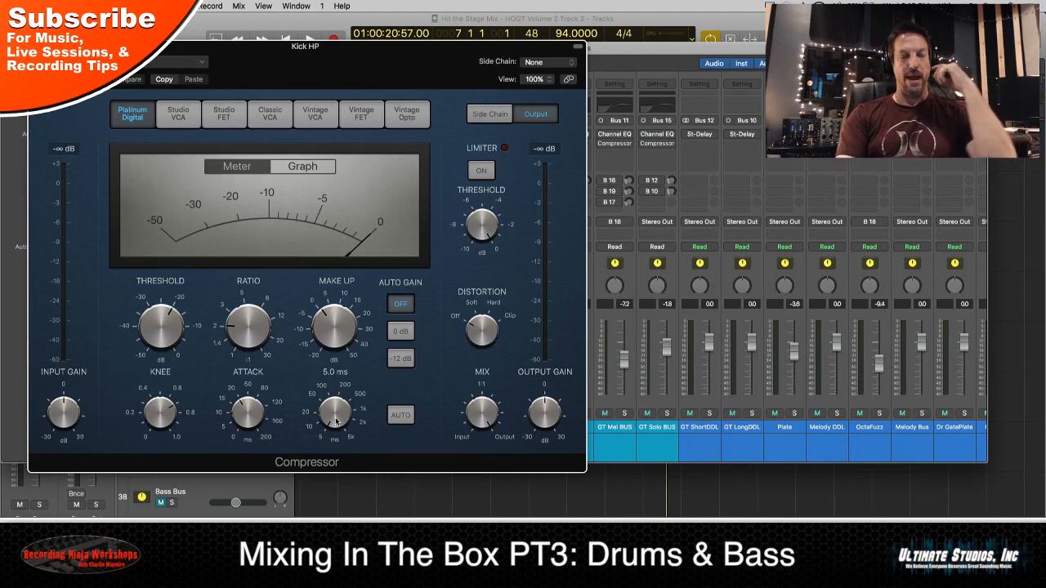
pyautogui.press('space')
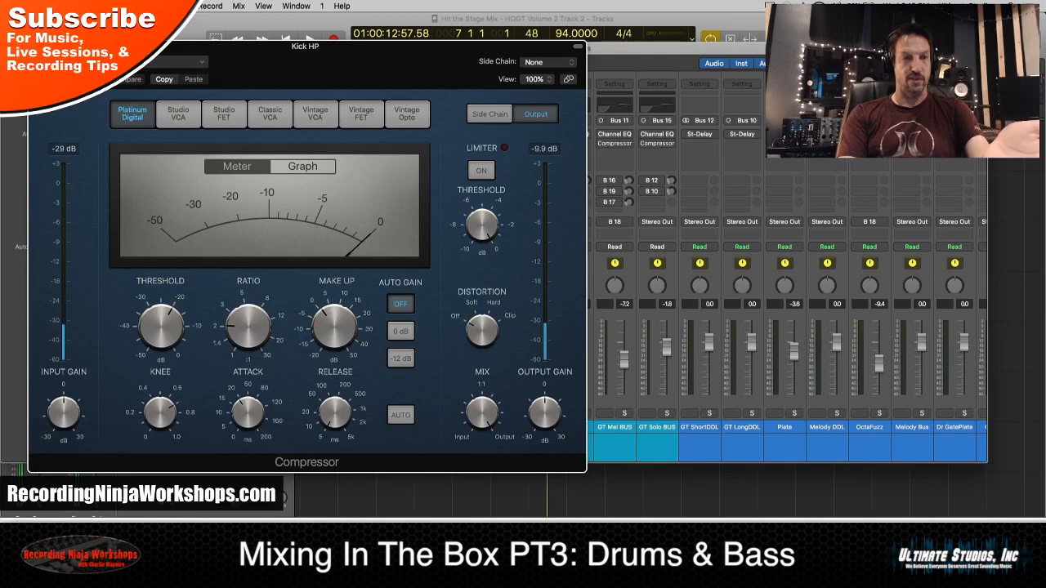
pyautogui.press('super+w')
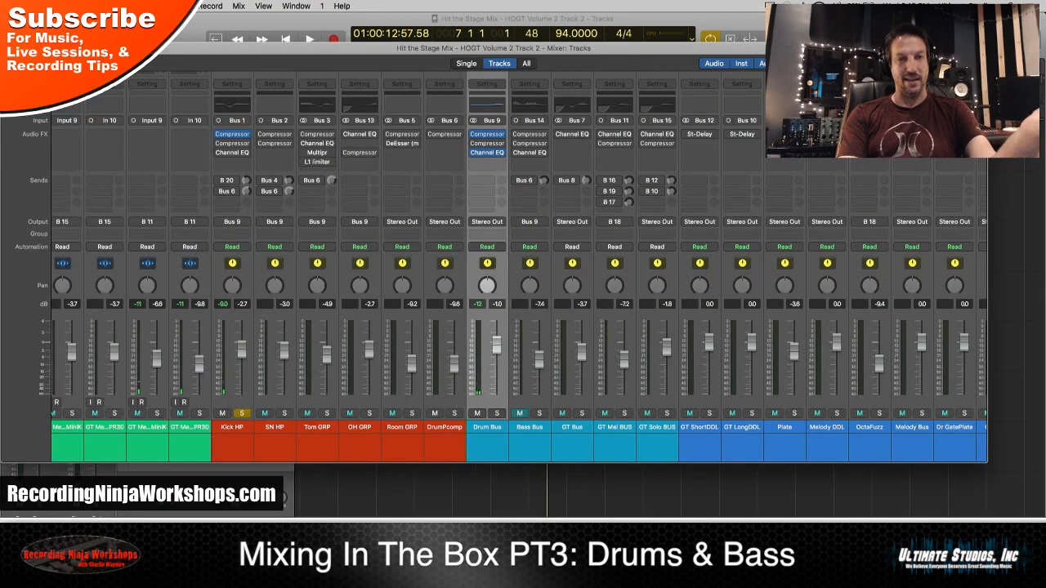
# Compare the Kick HP channel's second Compressor with its first one, playing the soloed kick briefly
pyautogui.click(234, 145)
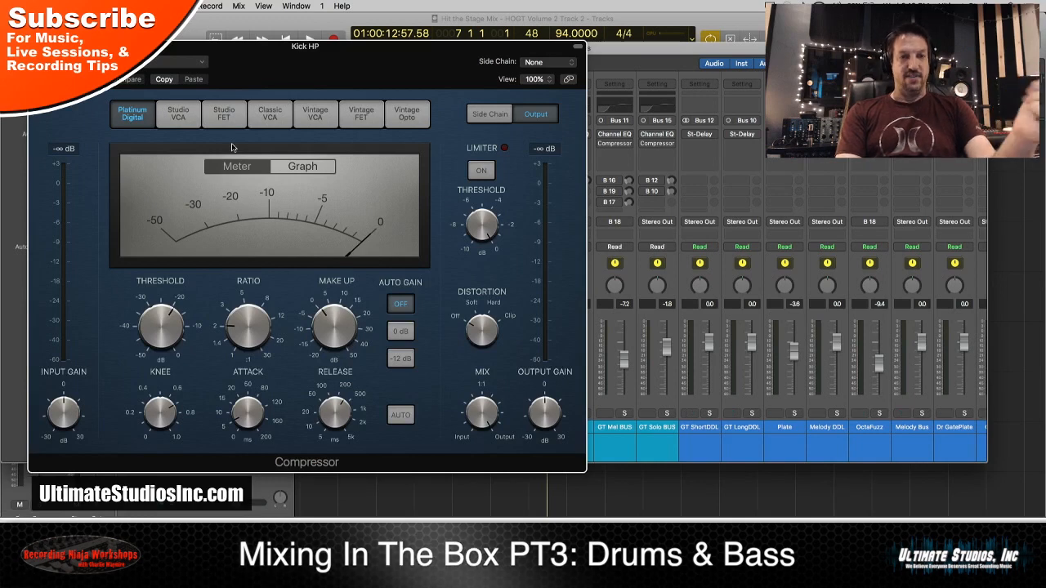
pyautogui.press('space')
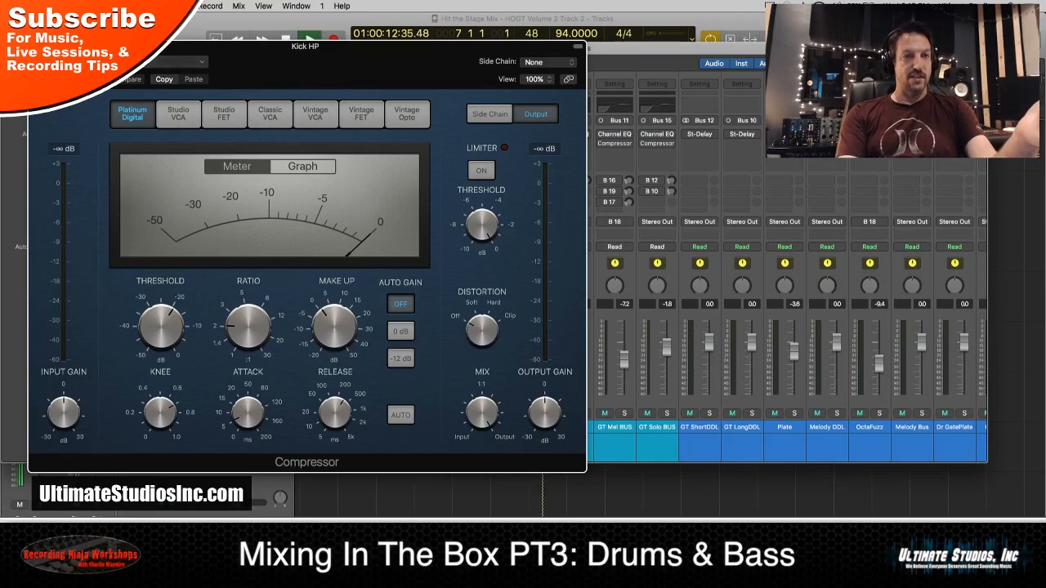
pyautogui.press('v')
pyautogui.press('space')
pyautogui.click(234, 135)
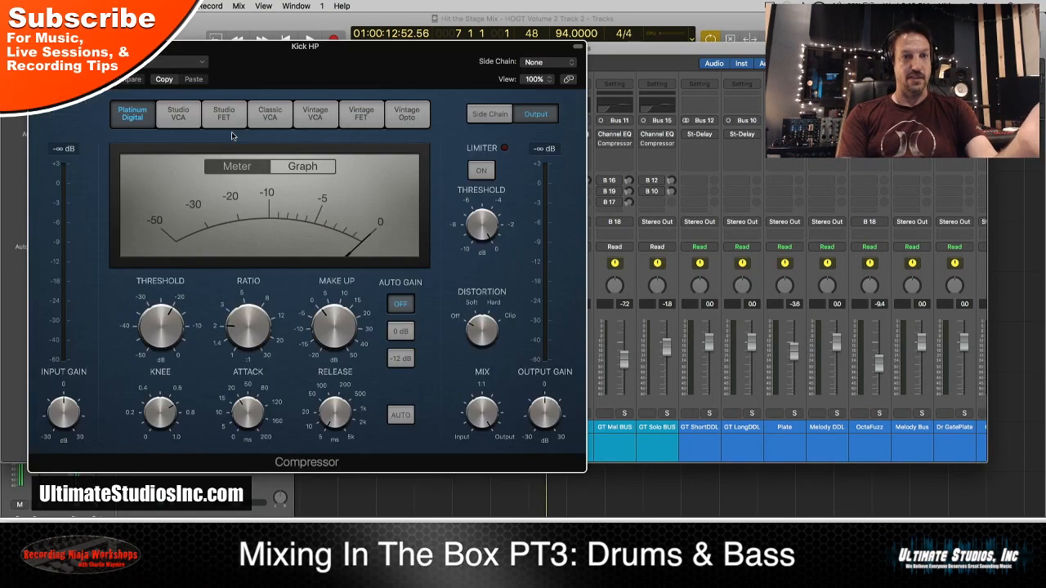
# Audition the Platinum Digital, Studio FET, Vintage VCA and Vintage FET models on Kick HP's first Compressor during playback, settling on Studio FET
pyautogui.click(219, 116)
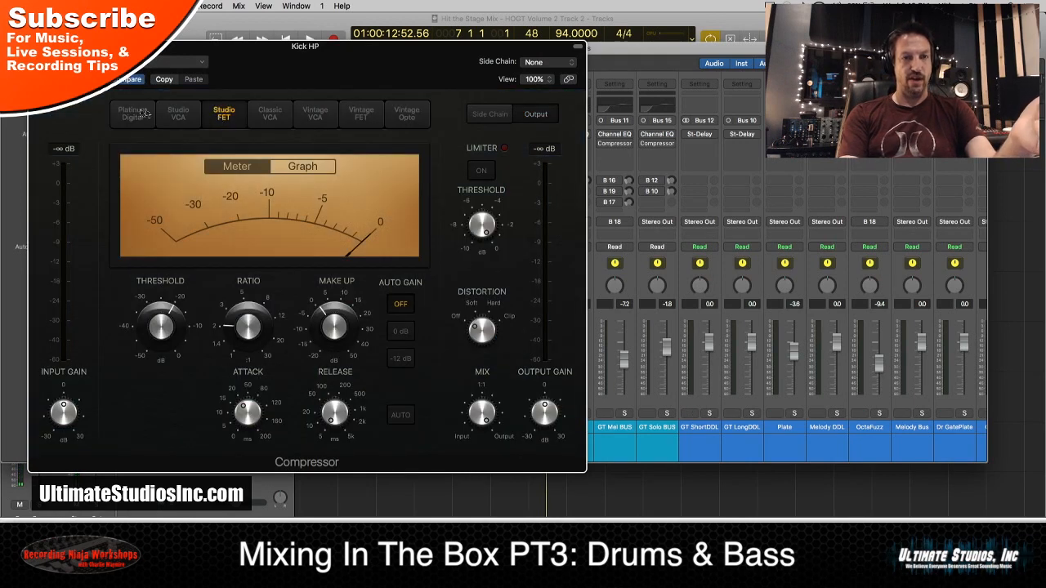
pyautogui.click(133, 114)
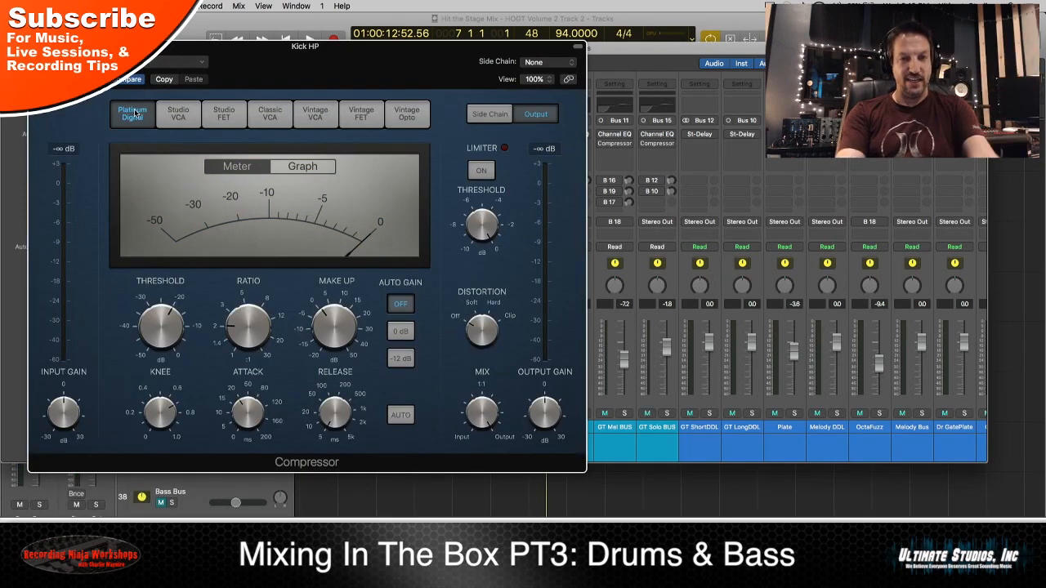
pyautogui.press('space')
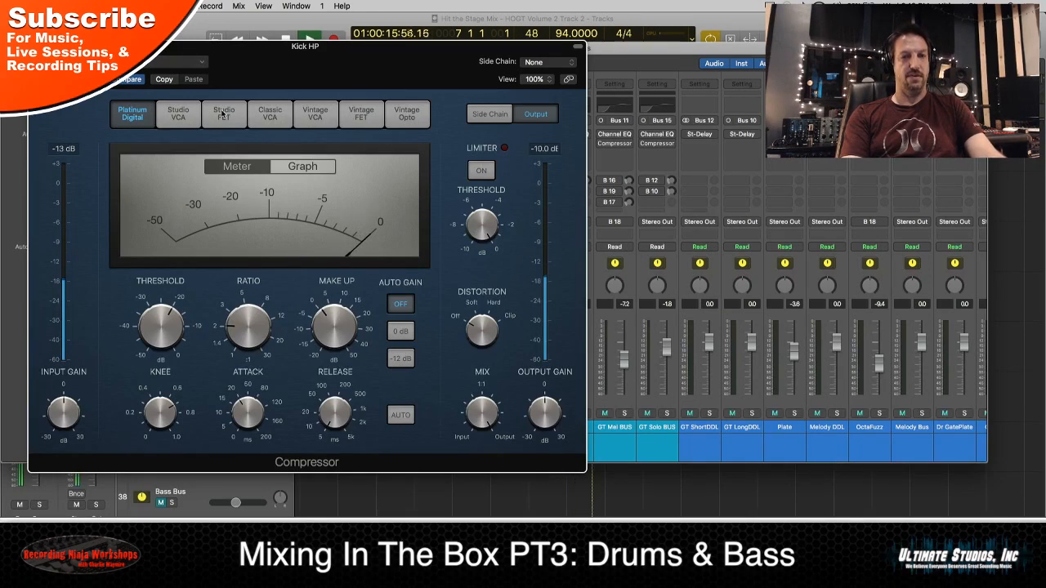
pyautogui.click(223, 115)
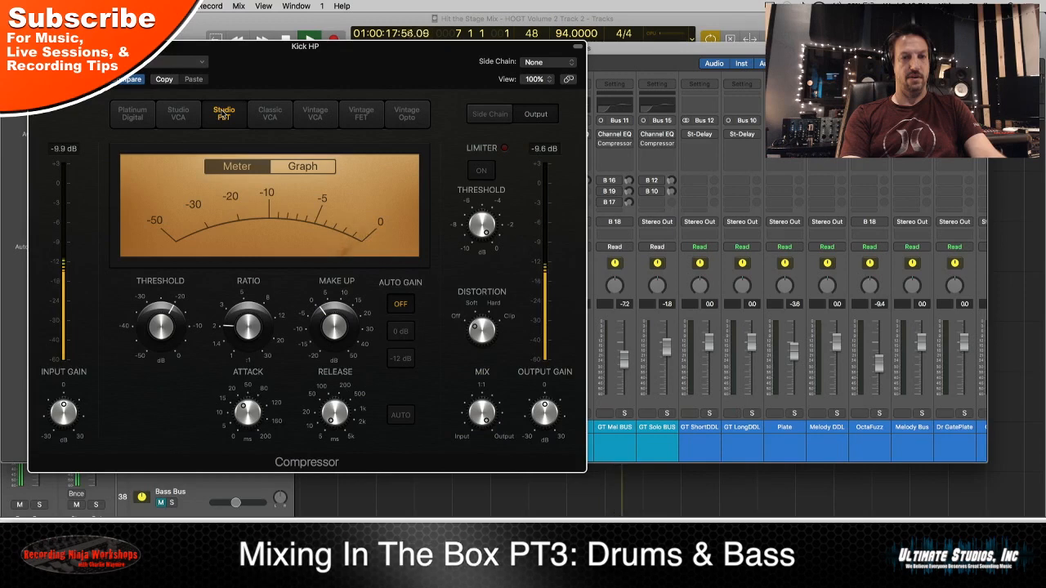
pyautogui.click(316, 114)
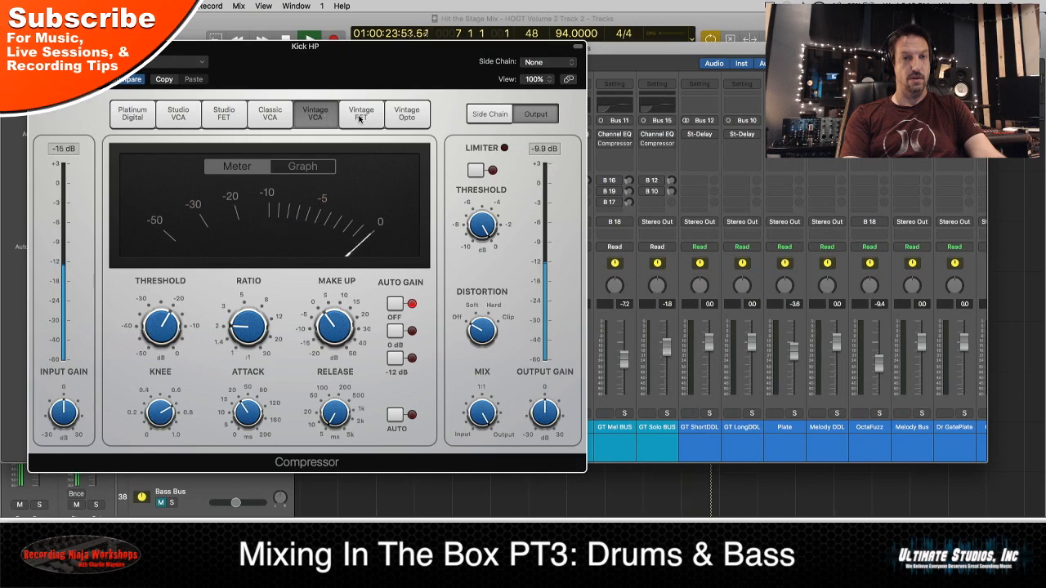
pyautogui.click(360, 115)
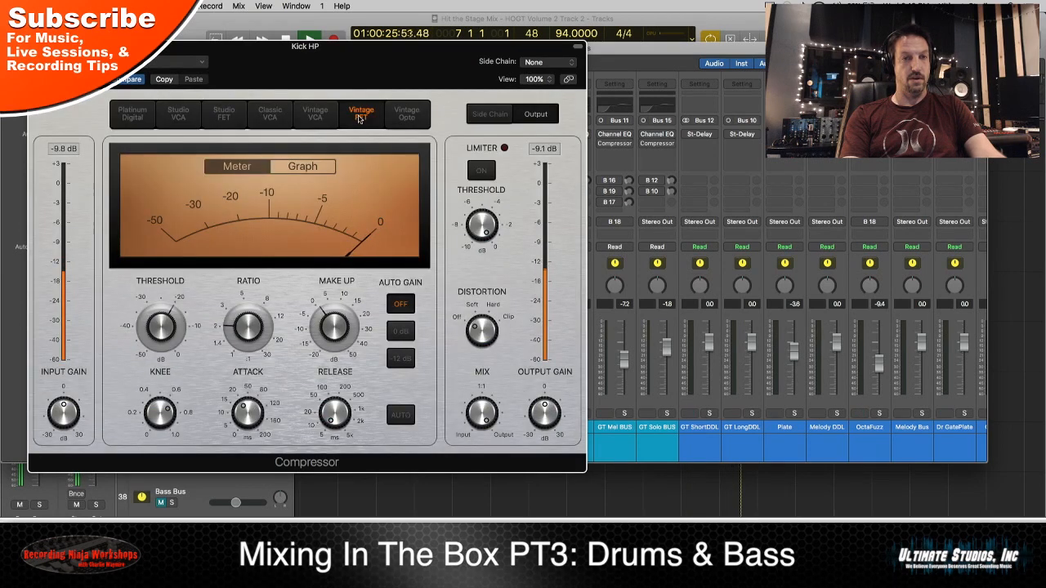
pyautogui.click(222, 115)
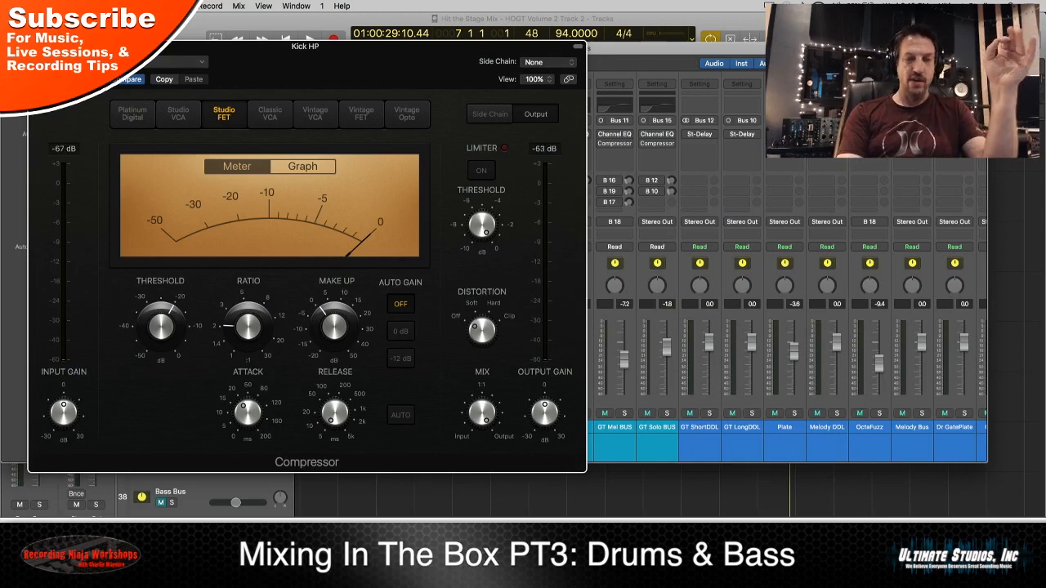
pyautogui.press('super+w')
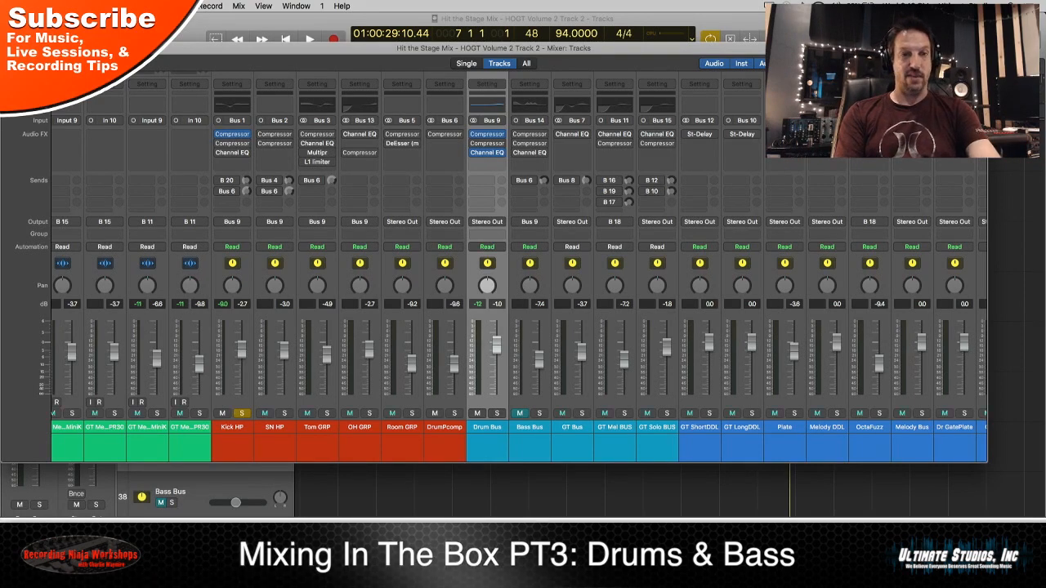
# Examine the attack and release settings of the Kick HP channel's second Compressor, and close it
pyautogui.click(232, 144)
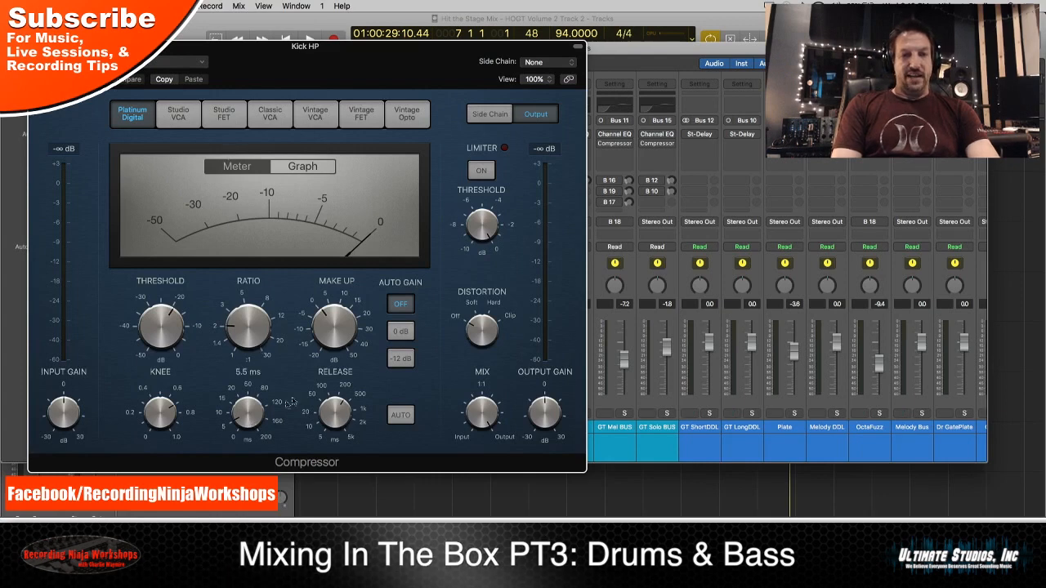
pyautogui.moveTo(331, 410)
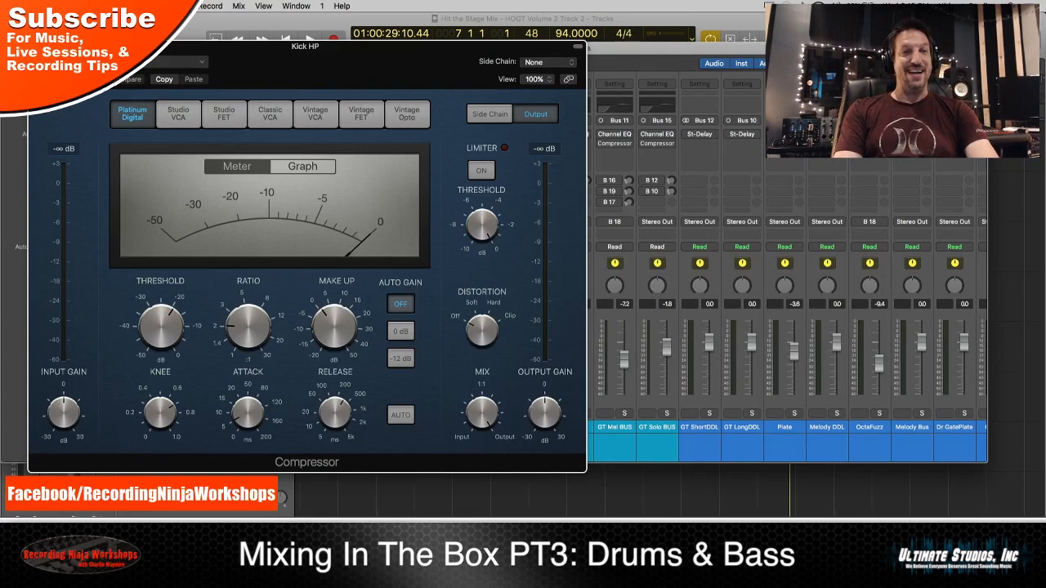
pyautogui.click(37, 47)
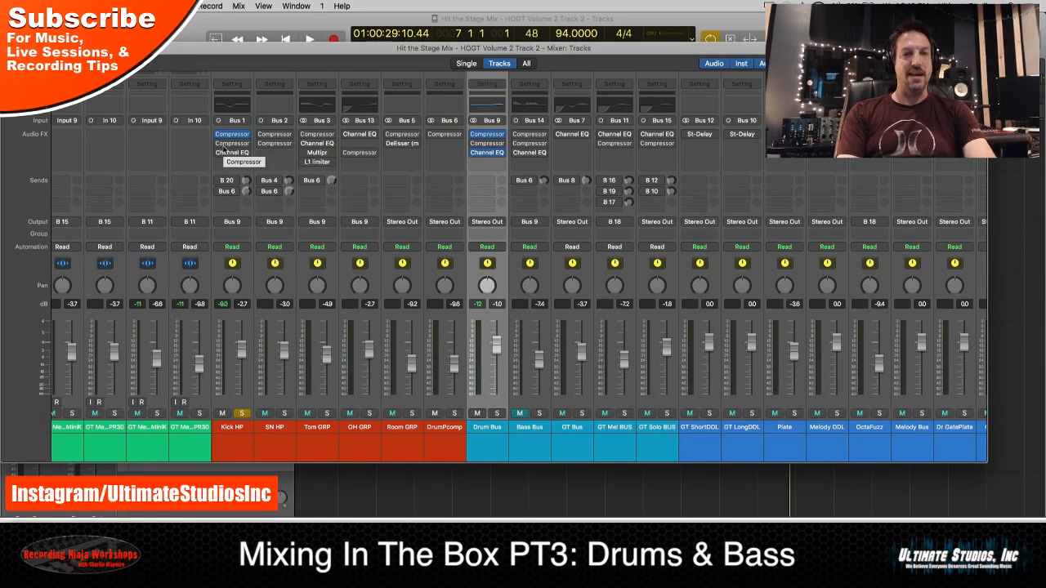
# Compare the soloed kick with the Kick HP Channel EQ bypassed and enabled during playback, leaving the EQ enabled
pyautogui.click(221, 152)
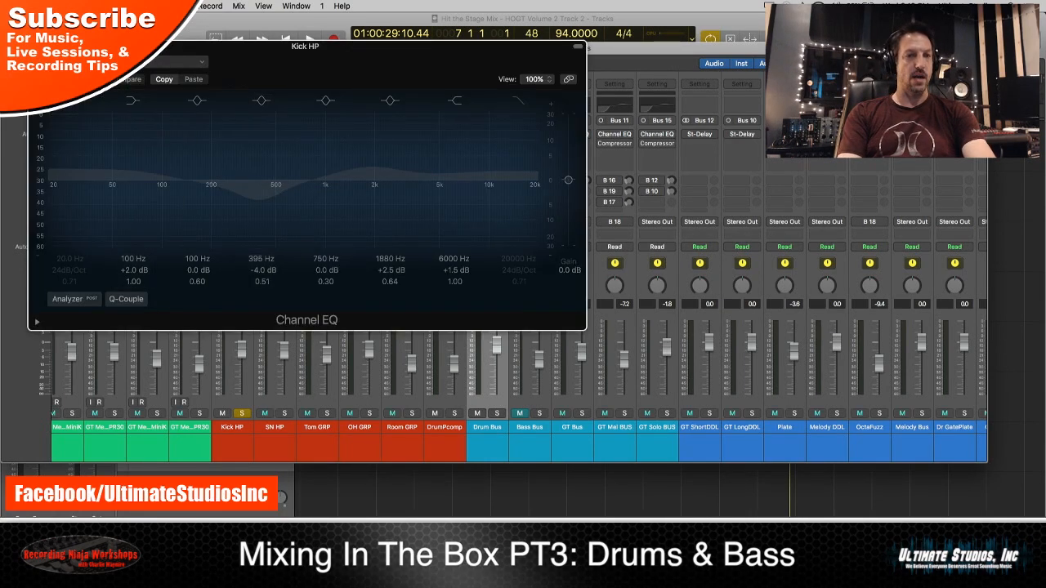
pyautogui.press('space')
pyautogui.click(46, 69)
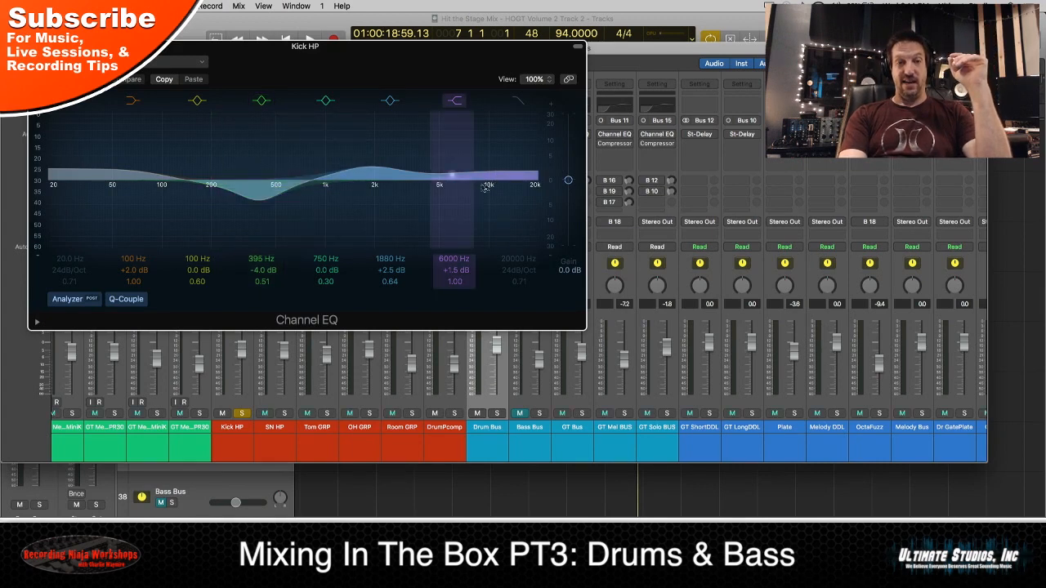
pyautogui.press('space')
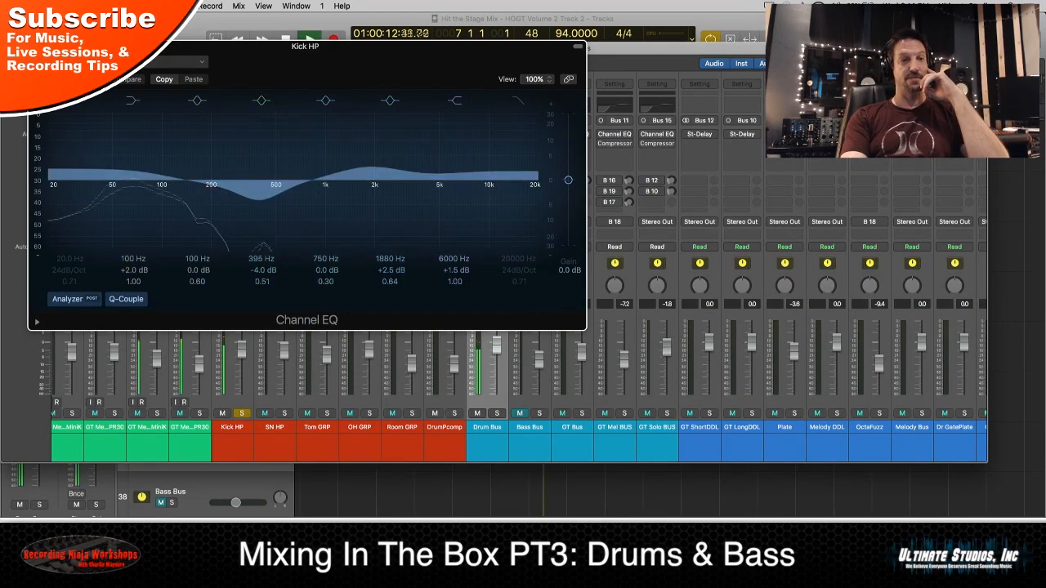
pyautogui.click(45, 62)
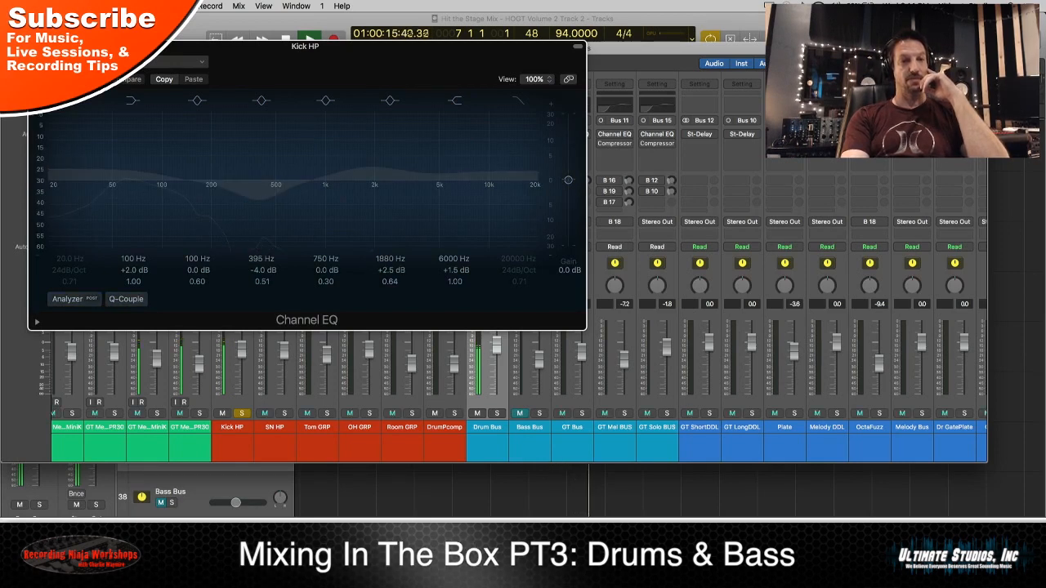
pyautogui.click(45, 62)
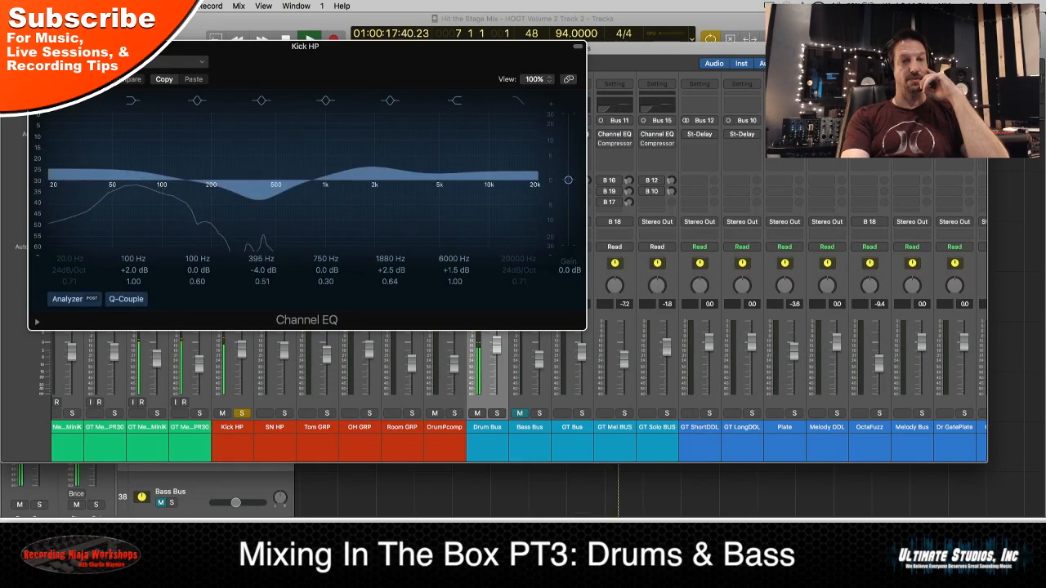
pyautogui.click(37, 46)
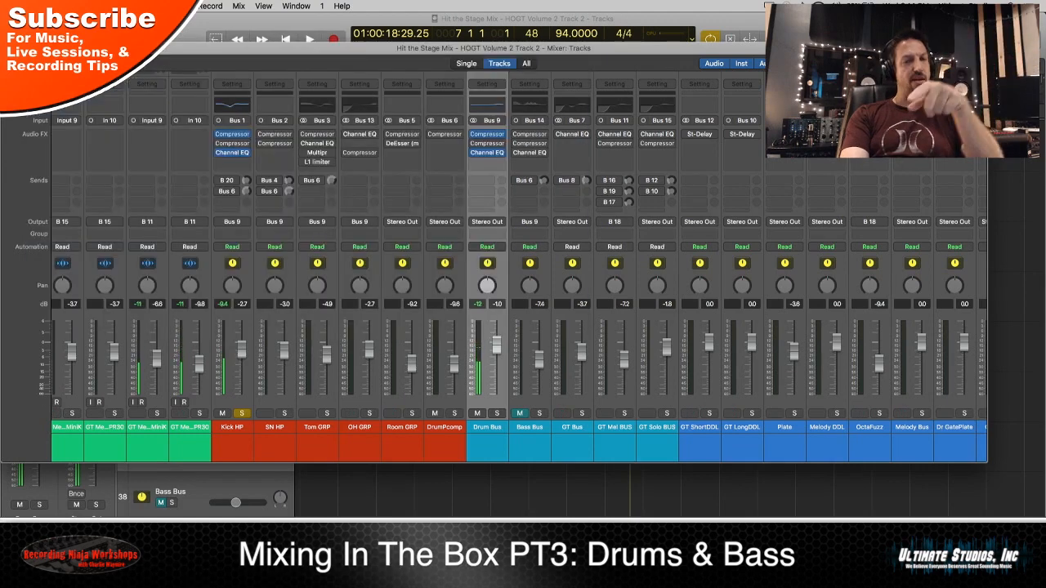
# Solo the SN HP channel to review its first Compressor with playback, and clear the solo
pyautogui.click(285, 414)
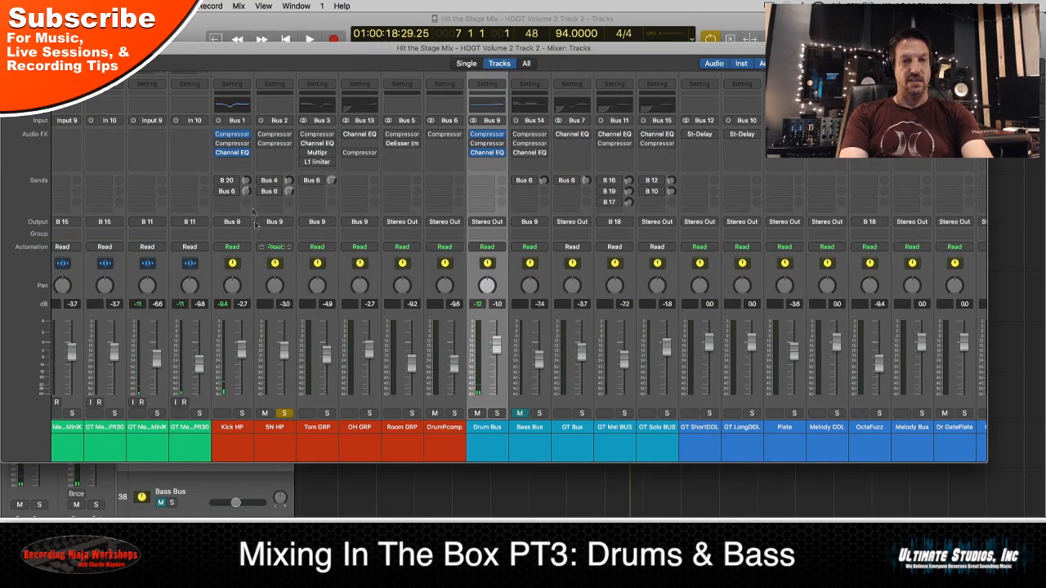
pyautogui.click(277, 136)
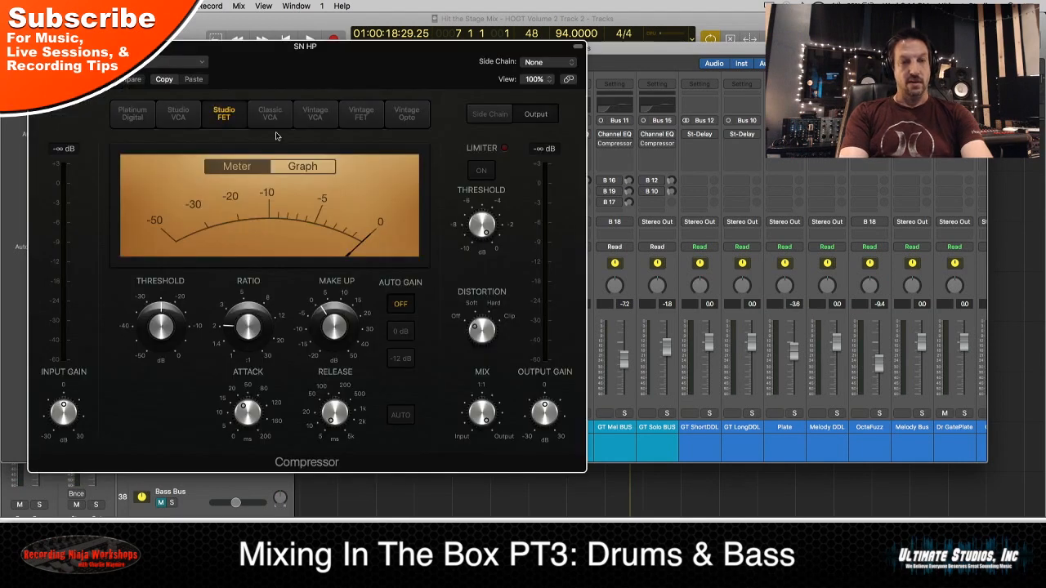
pyautogui.press('space')
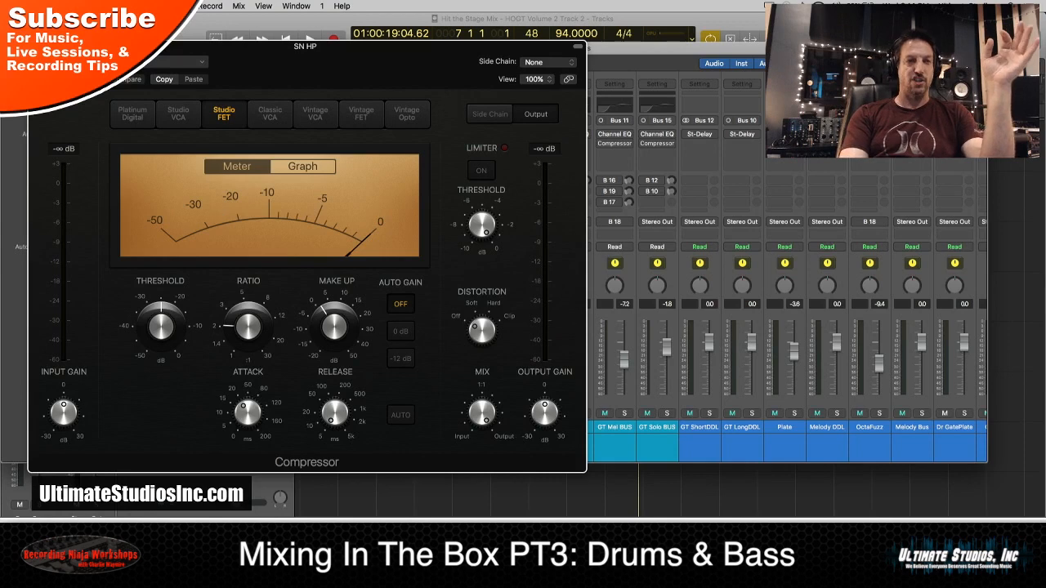
pyautogui.press('super+w')
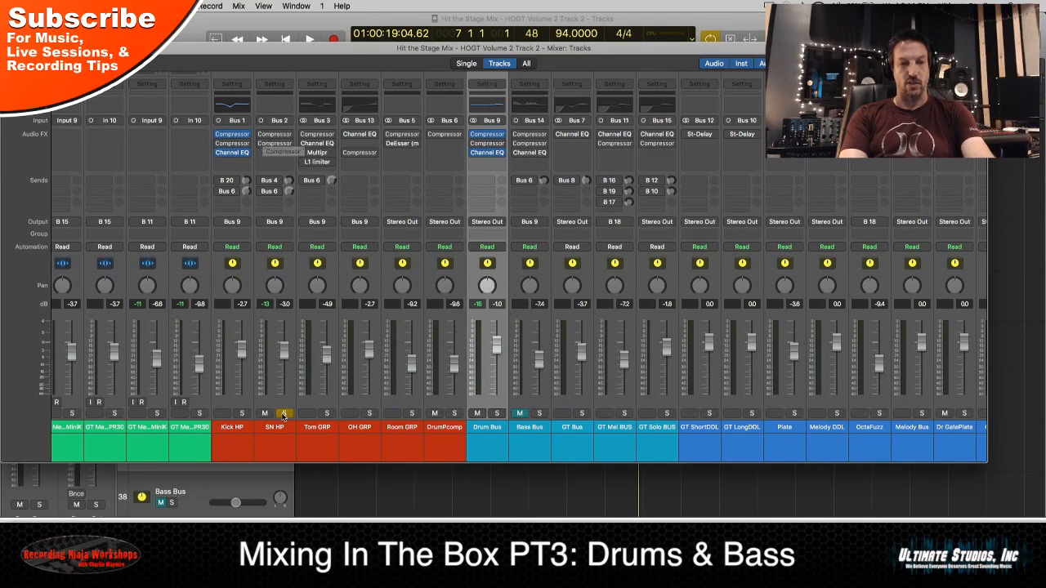
pyautogui.click(284, 414)
# Set a one-bar cycle range at bar 14 over the tom hits and play it back
pyautogui.press('super+2')
pyautogui.scroll(-10, 480, 284)
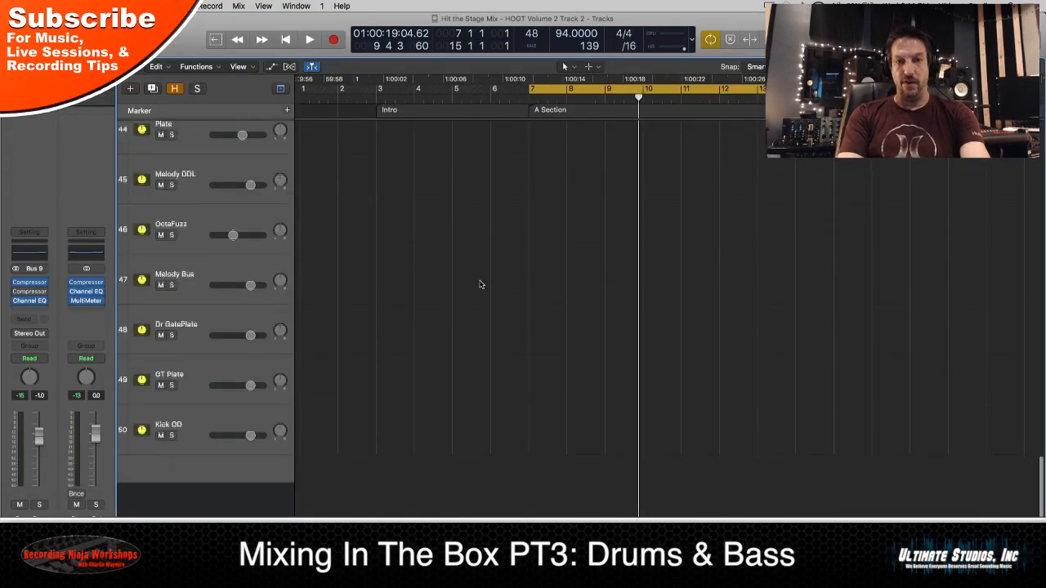
pyautogui.scroll(20, 480, 284)
pyautogui.scroll(-1, 480, 284)
pyautogui.scroll(-3, 480, 284)
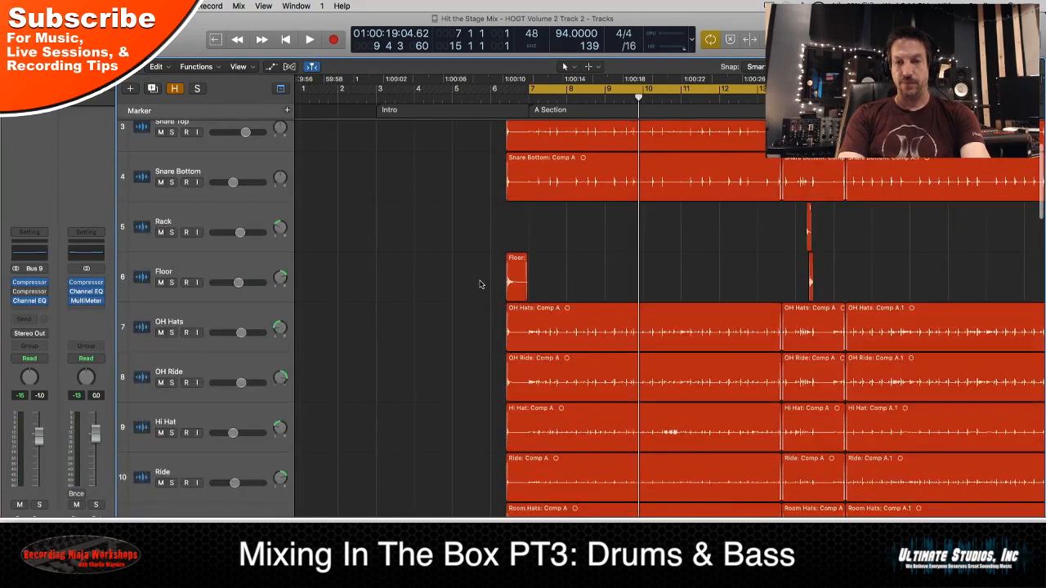
pyautogui.hscroll(5, 480, 285)
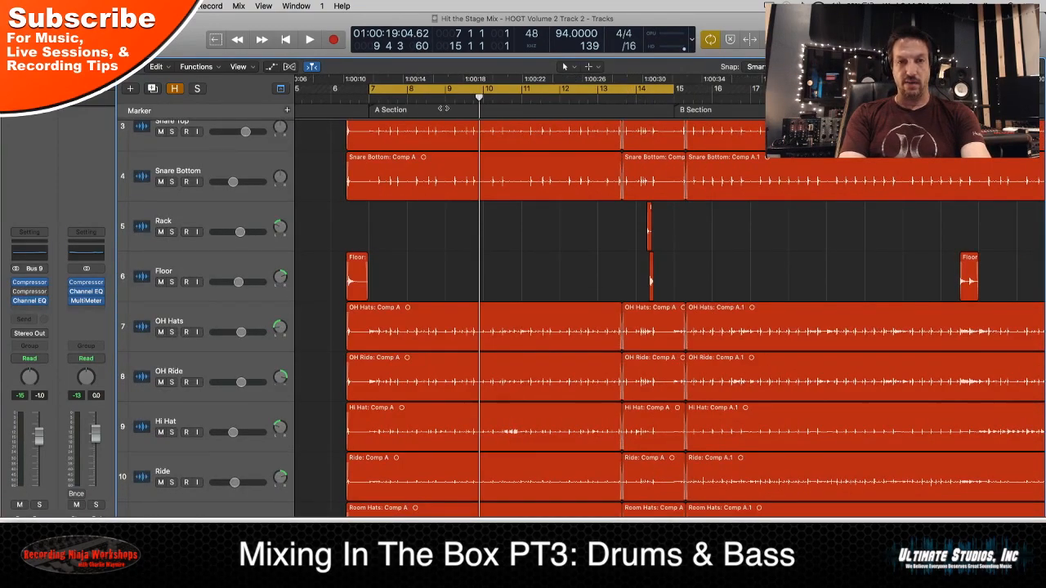
pyautogui.moveTo(372, 87); pyautogui.dragTo(640, 88)
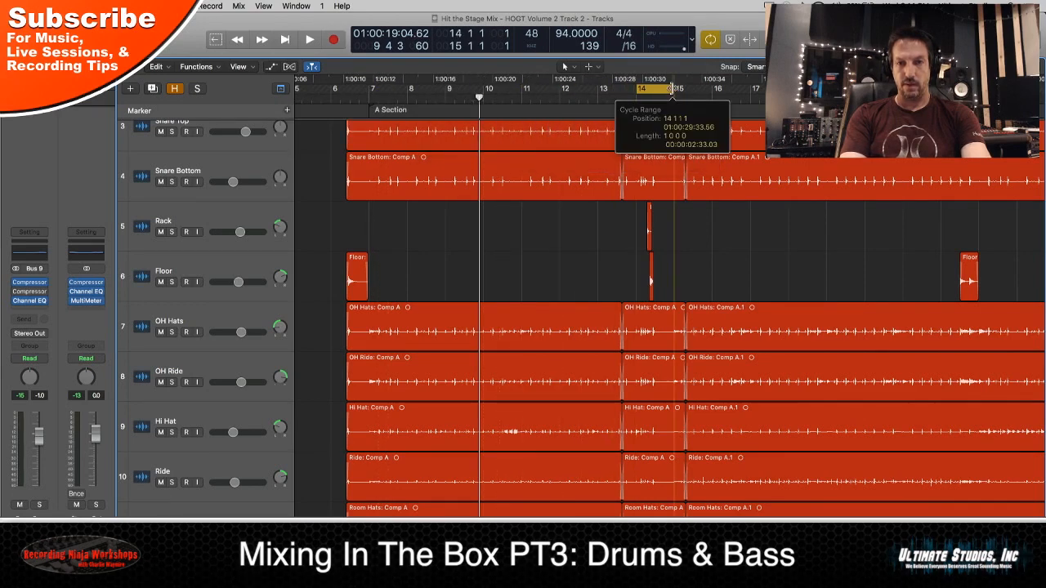
pyautogui.press('space')
pyautogui.press('super+2')
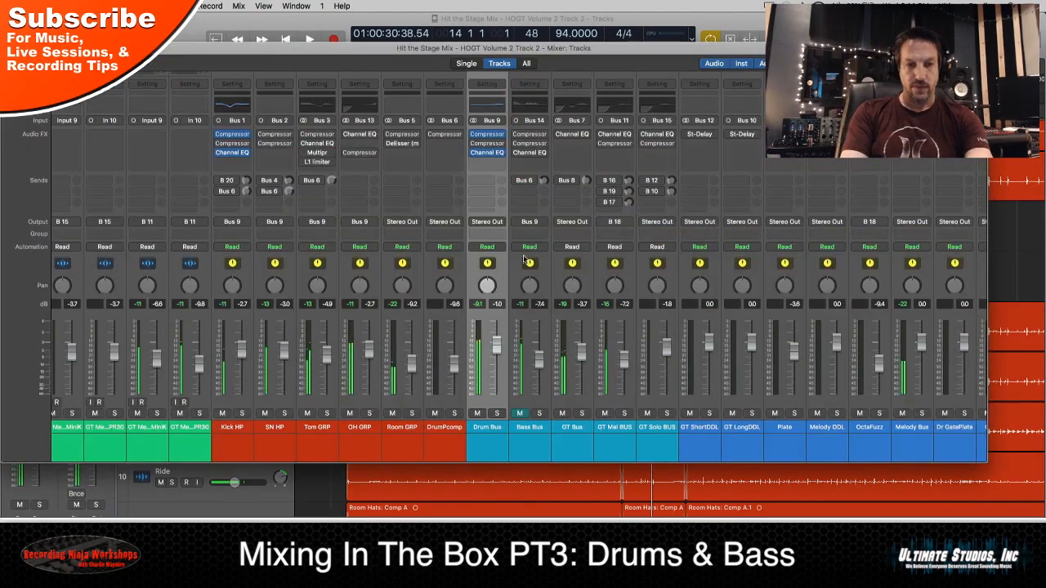
# Solo the Tom GRP channel and loop bar 26, where both the rack and floor toms play
pyautogui.click(327, 413)
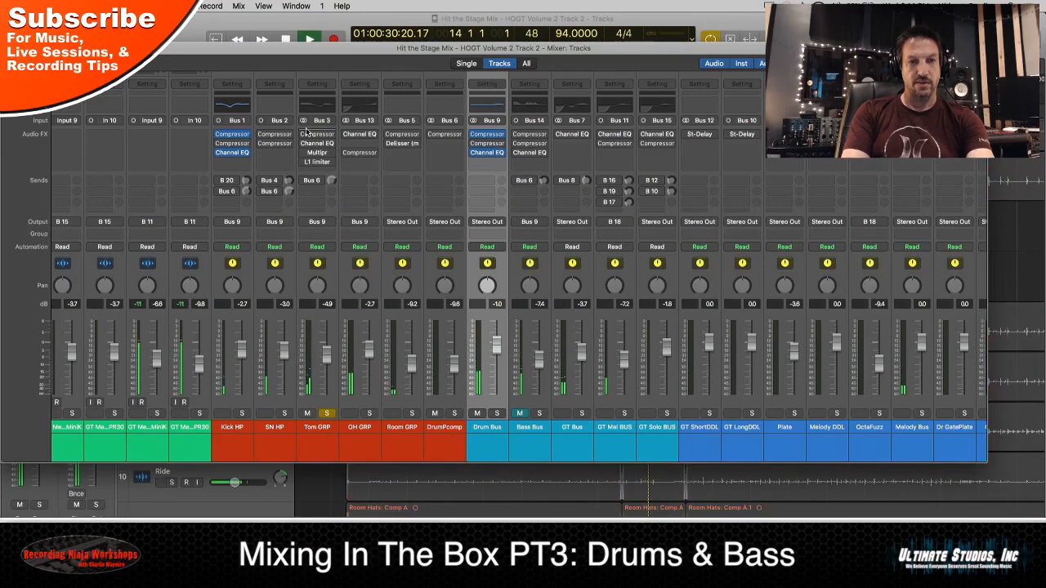
pyautogui.press('super+2')
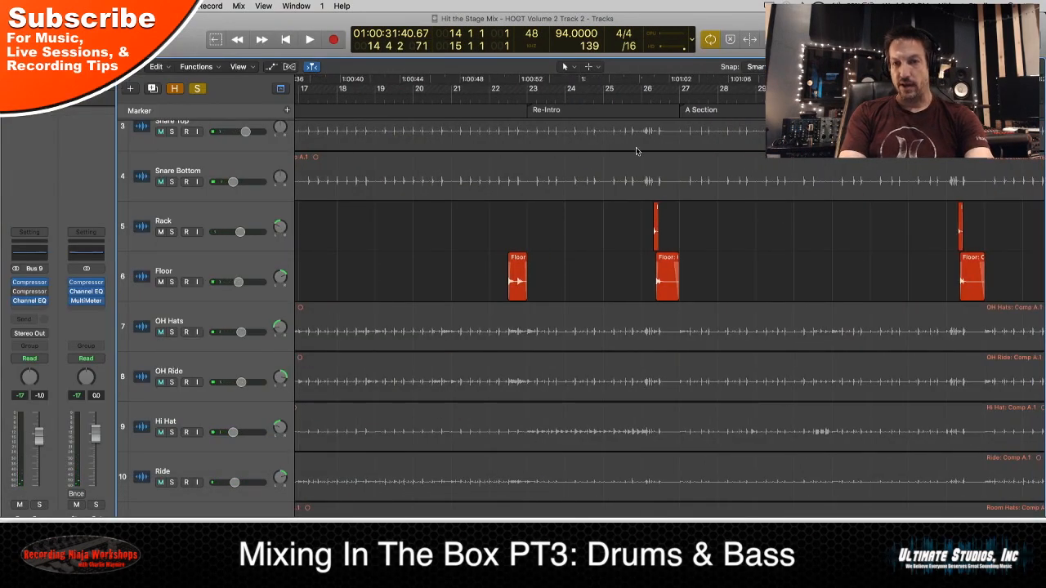
pyautogui.moveTo(644, 90); pyautogui.dragTo(675, 96)
pyautogui.press('space')
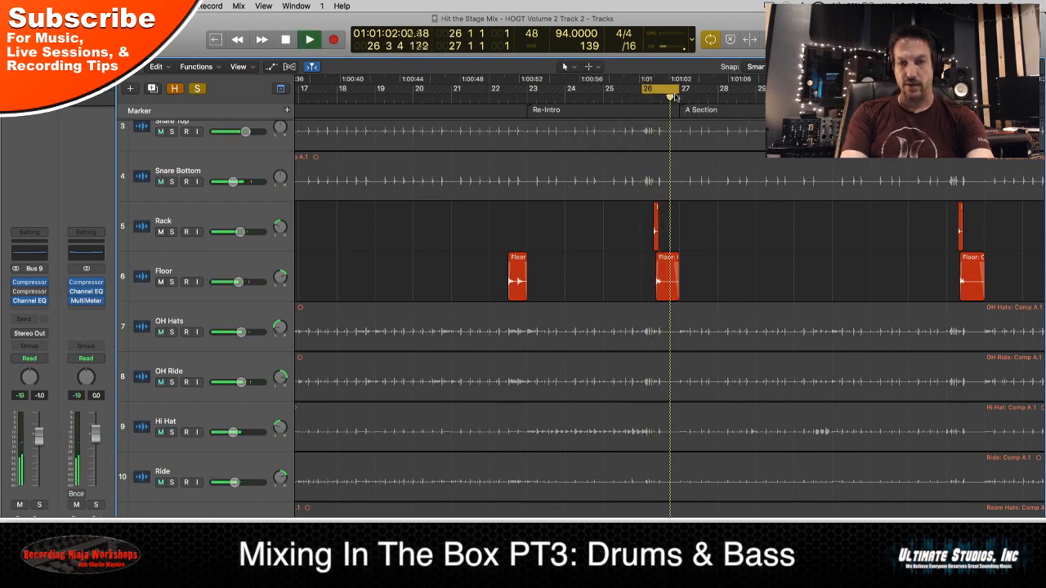
pyautogui.press('super+2')
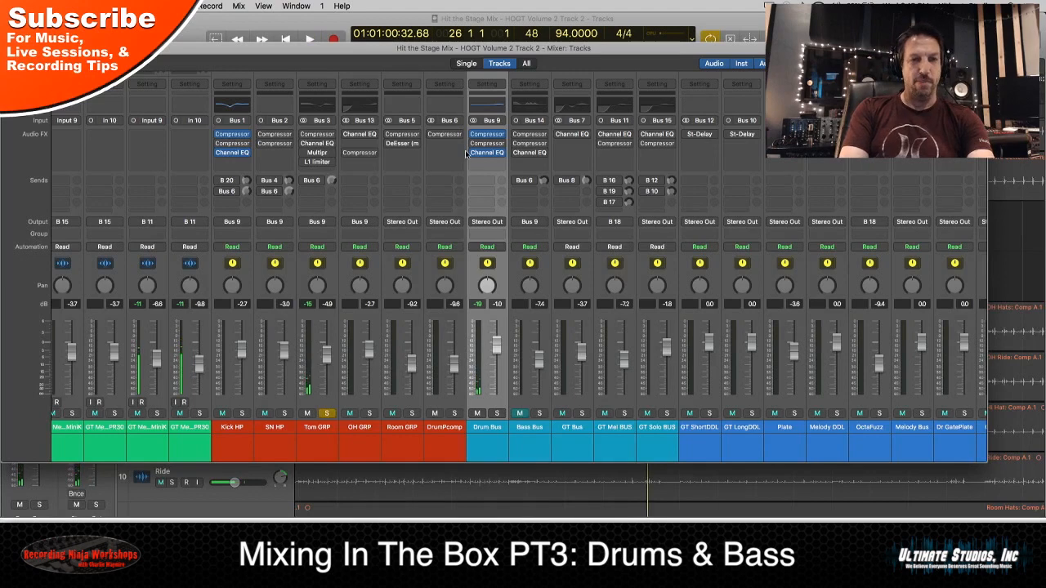
# Review the Tom GRP channel's Compressor settings while playing the soloed toms
pyautogui.click(317, 134)
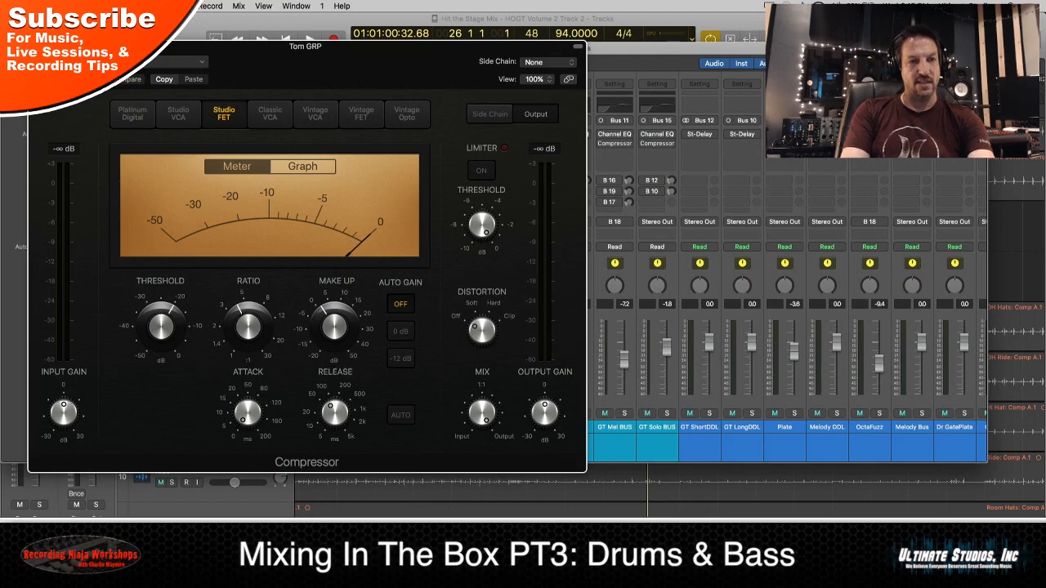
pyautogui.press('space')
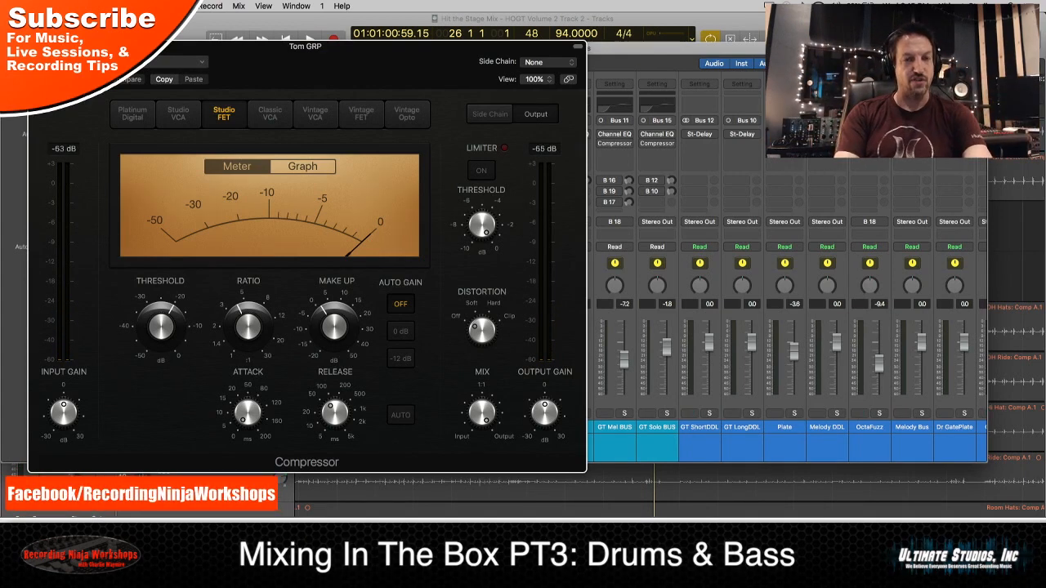
pyautogui.press('v')
# Compare the Tom GRP channel's Channel EQ active and bypassed while the soloed toms play, leaving it active
pyautogui.click(320, 144)
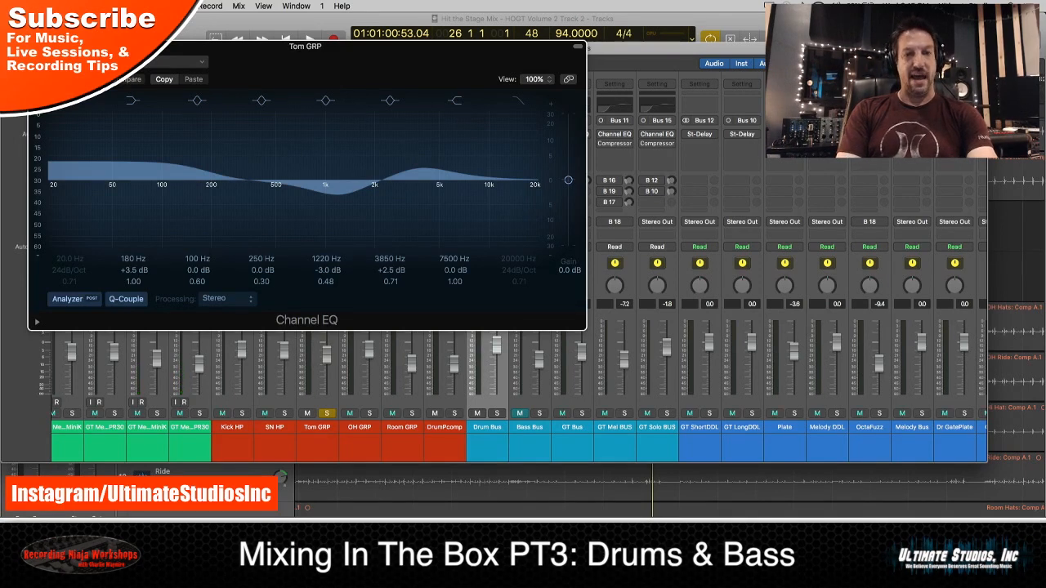
pyautogui.press('space')
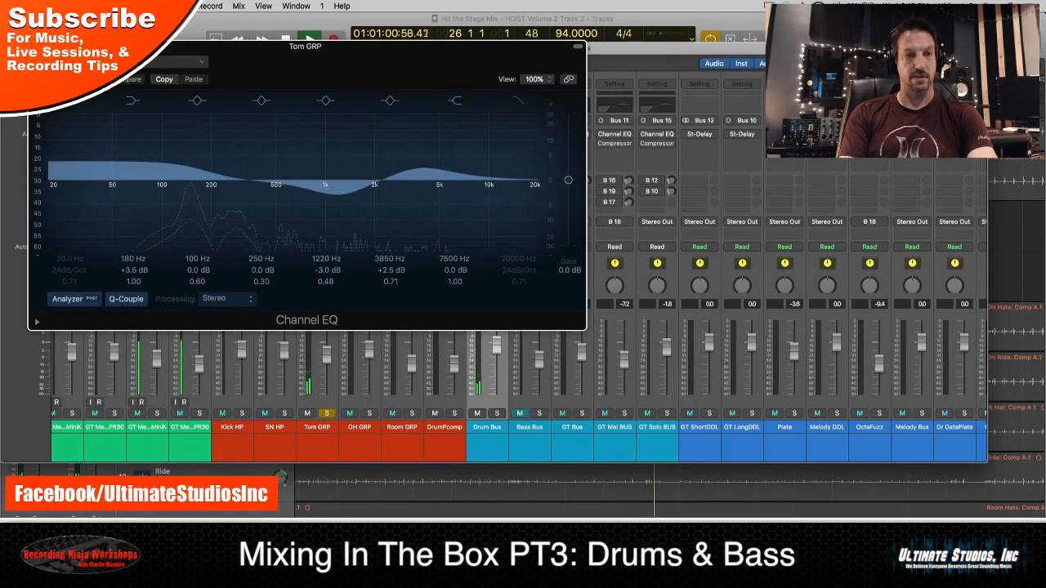
pyautogui.click(44, 69)
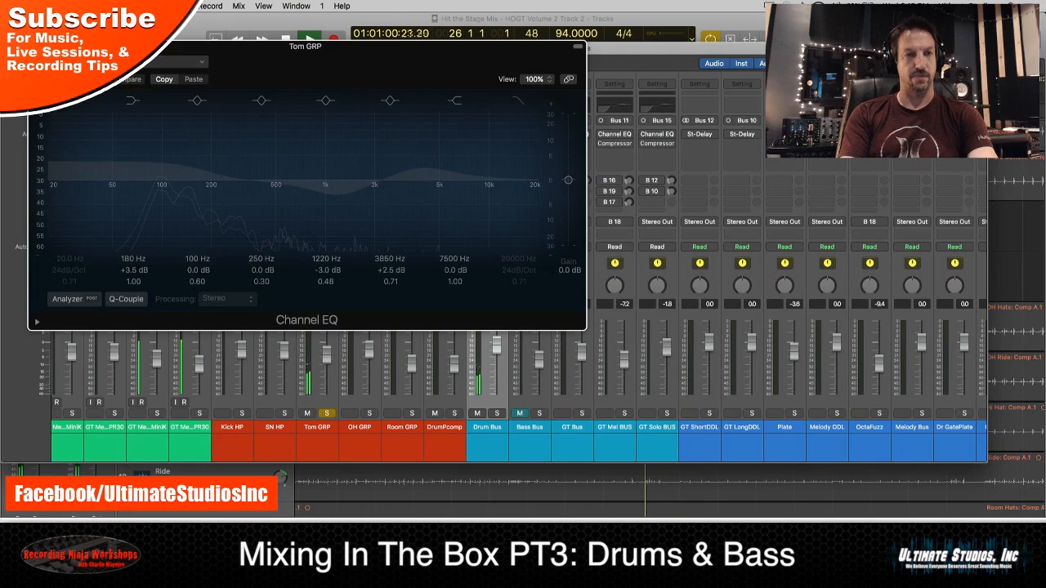
pyautogui.click(44, 70)
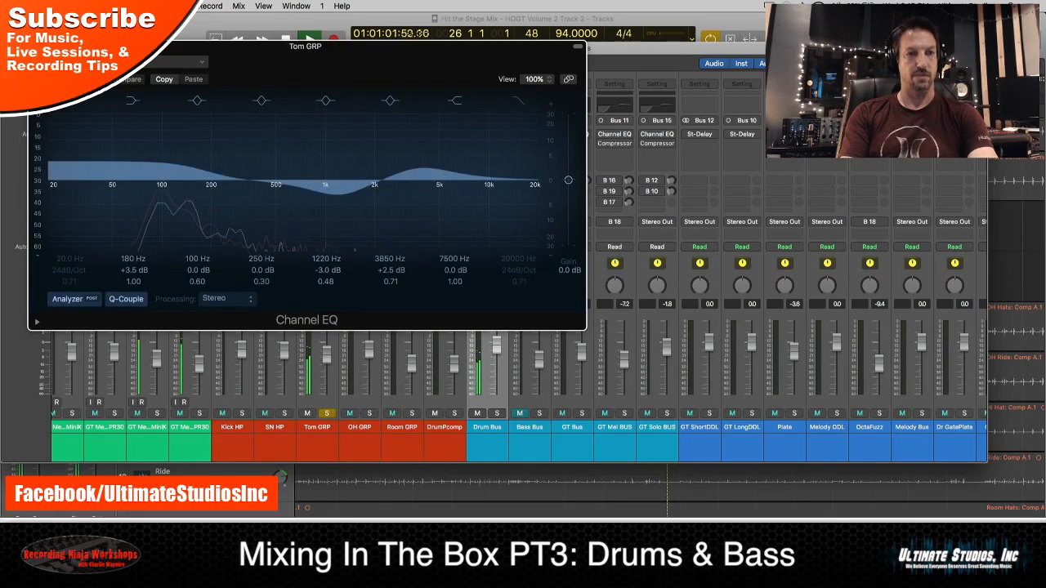
pyautogui.press('space')
pyautogui.click(36, 46)
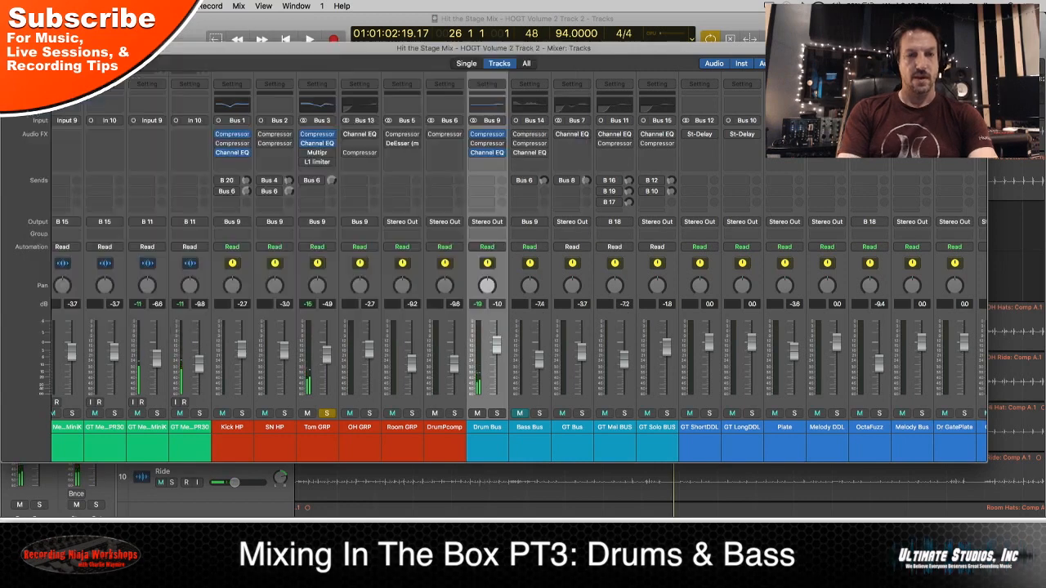
# Enable the Tom GRP channel's Multipressor and audition its individual bands in solo during playback
pyautogui.click(316, 153)
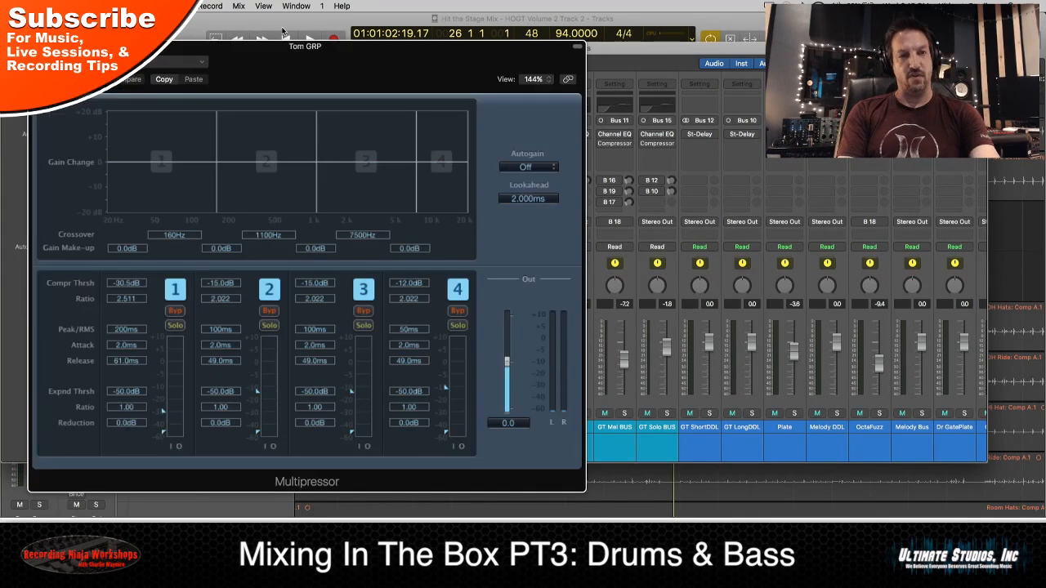
pyautogui.moveTo(264, 48); pyautogui.dragTo(388, 28)
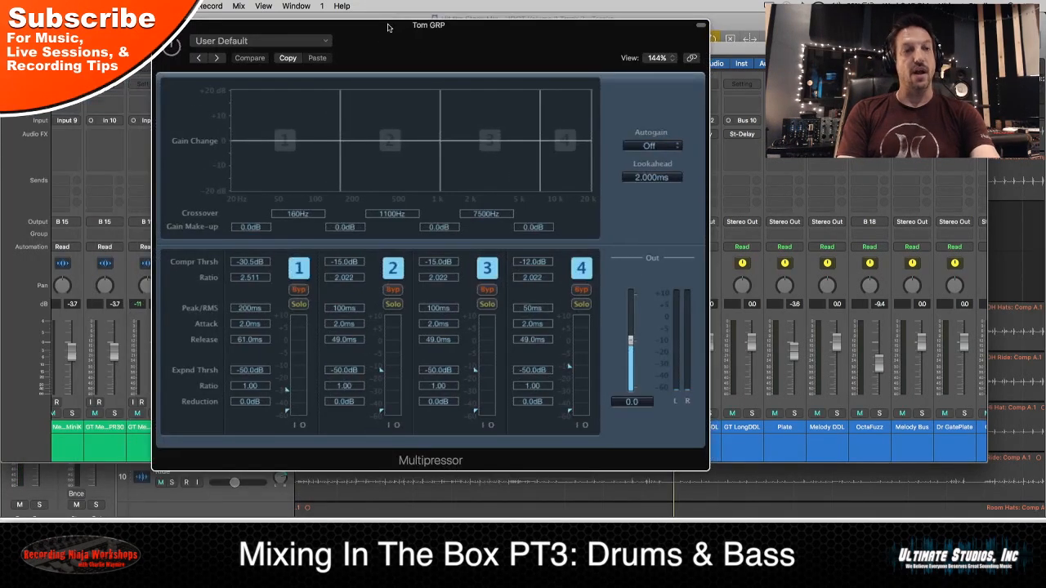
pyautogui.click(299, 304)
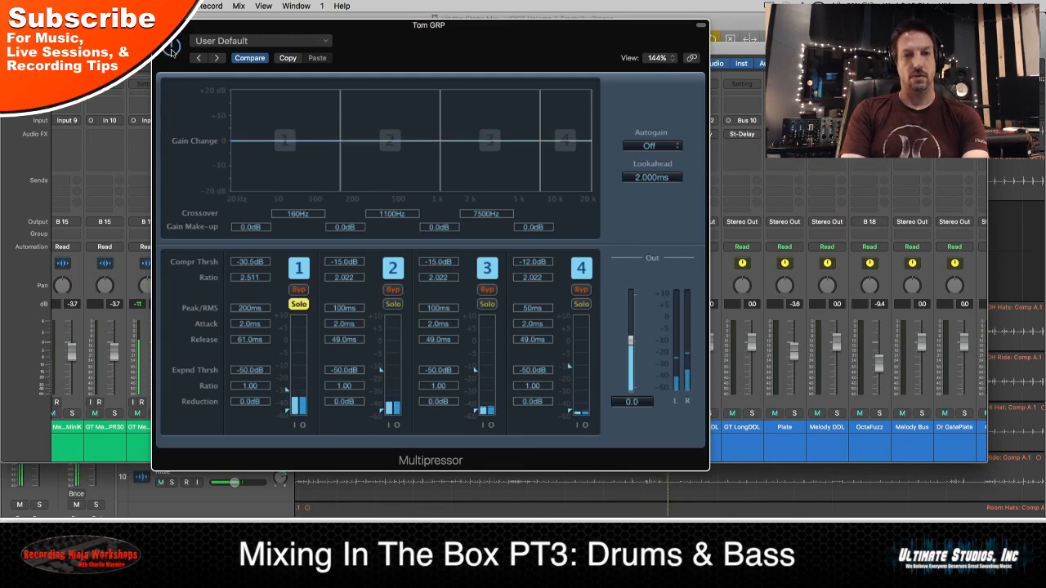
pyautogui.click(393, 304)
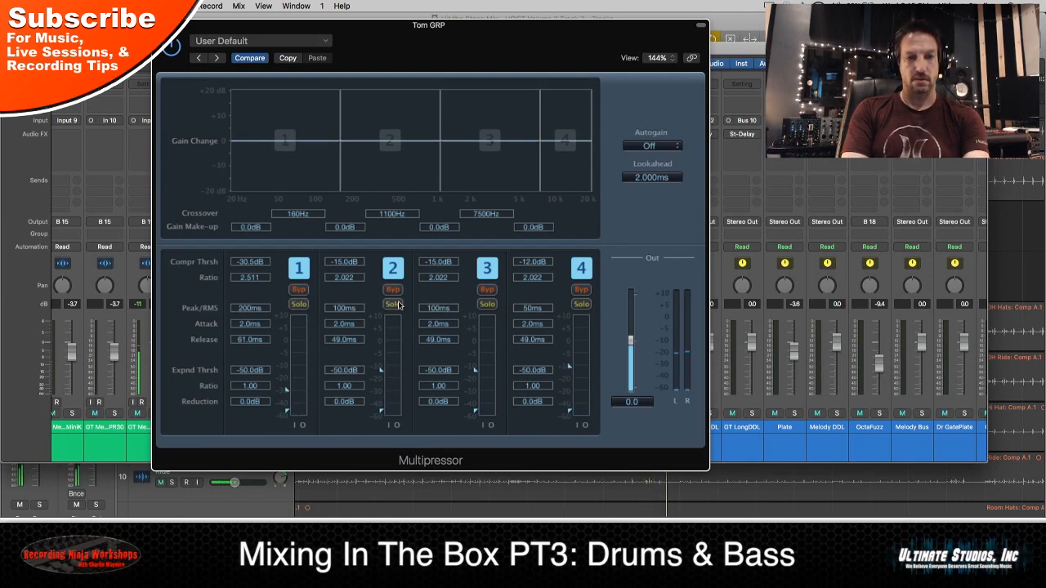
pyautogui.click(486, 304)
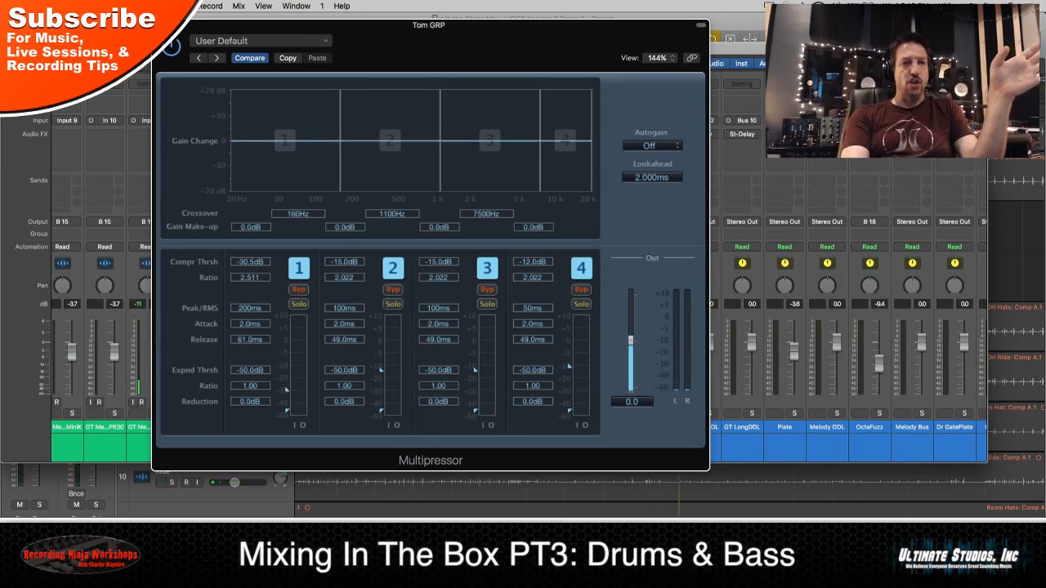
pyautogui.click(160, 25)
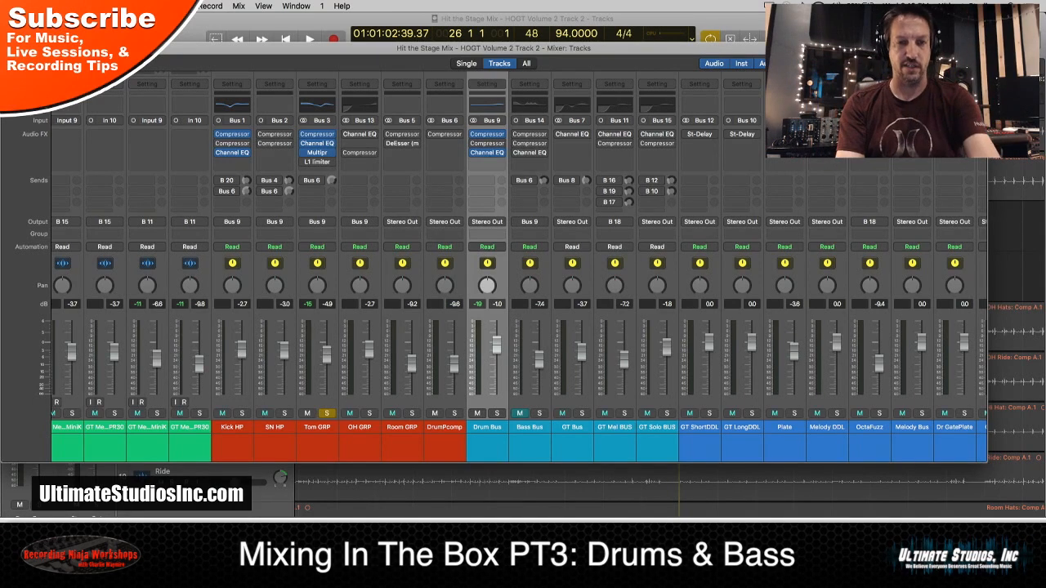
# Replace the Tom GRP solo with the OH GRP channel and play the overheads briefly with their Channel EQ open
pyautogui.click(326, 414)
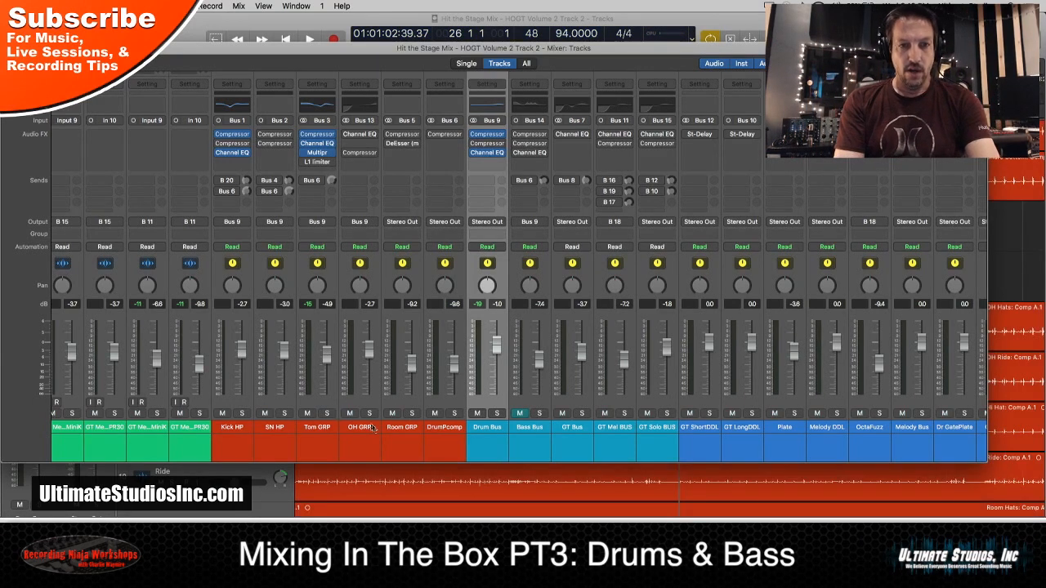
pyautogui.click(371, 413)
pyautogui.click(357, 135)
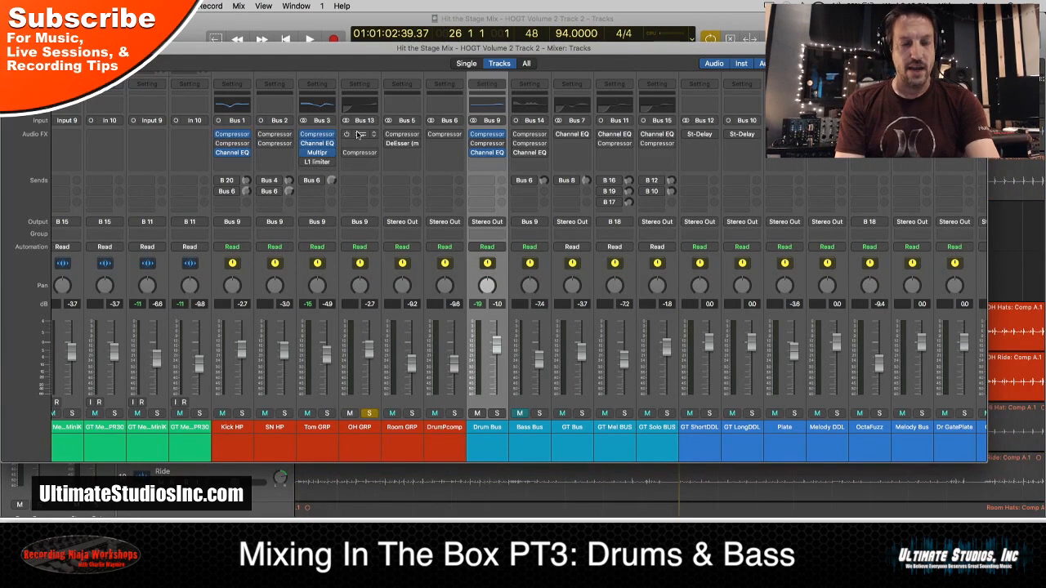
pyautogui.press('space')
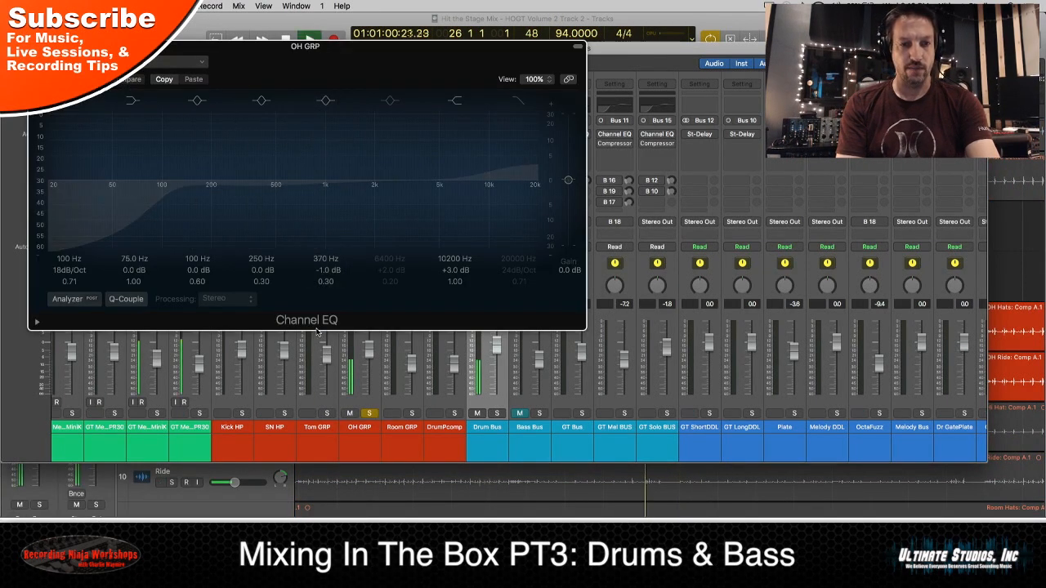
pyautogui.press('space')
pyautogui.press('super+grave')
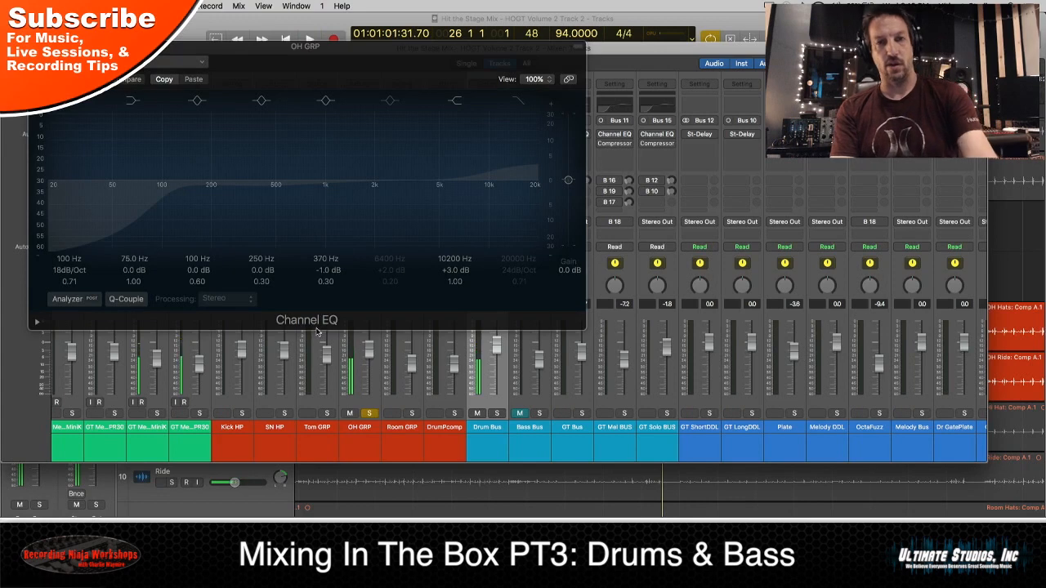
# Move the cycle range in the arrangement to bar 7, at the start of the A Section, and return to the mixer
pyautogui.click(79, 63)
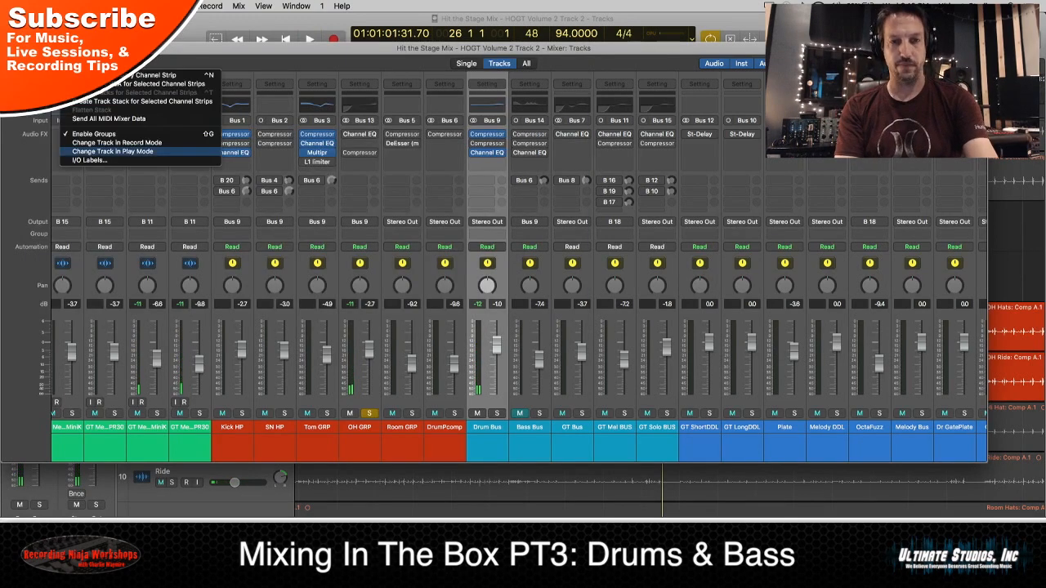
pyautogui.click(317, 54)
pyautogui.press('super+2')
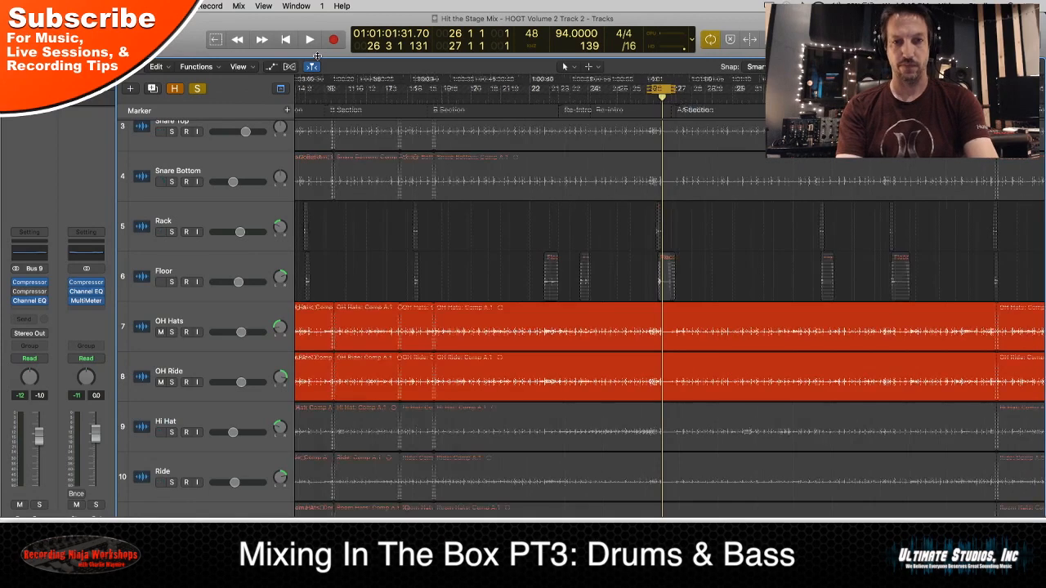
pyautogui.press('super+Left')
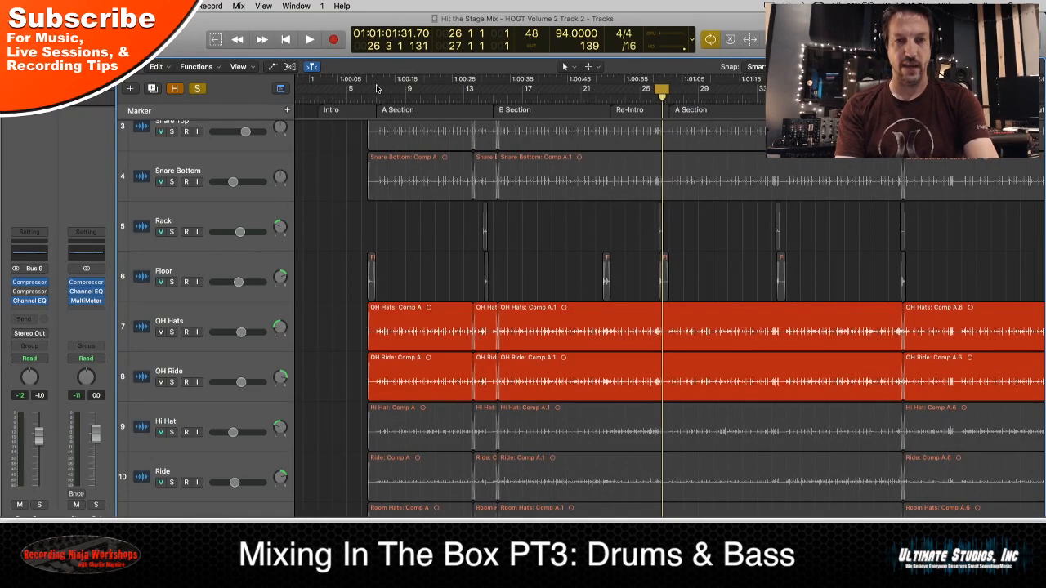
pyautogui.press('super+2')
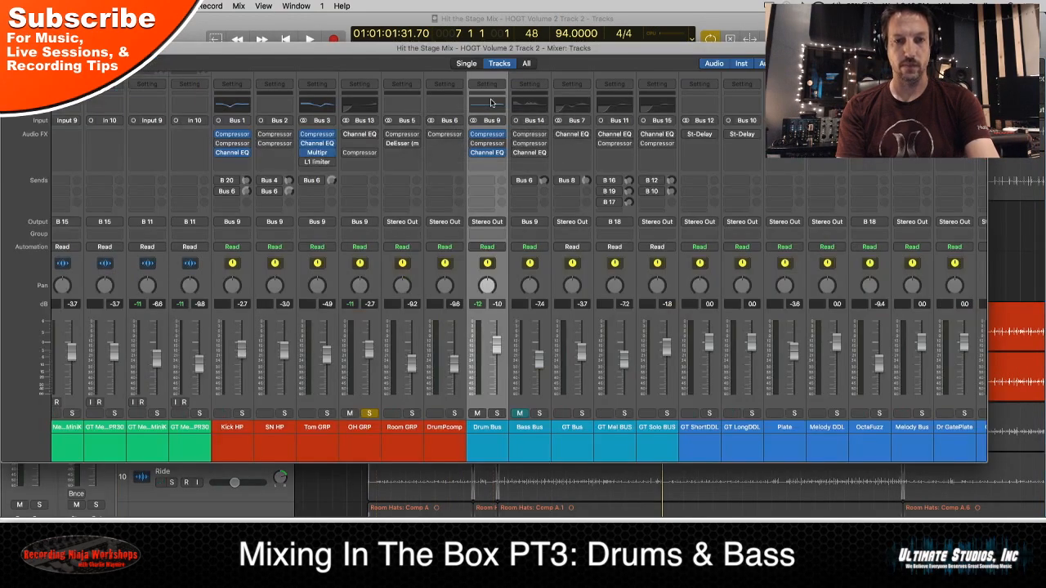
# Play the soloed overheads from bar 7, enable the OH GRP channel's Channel EQ and compare it with bypass
pyautogui.press('space')
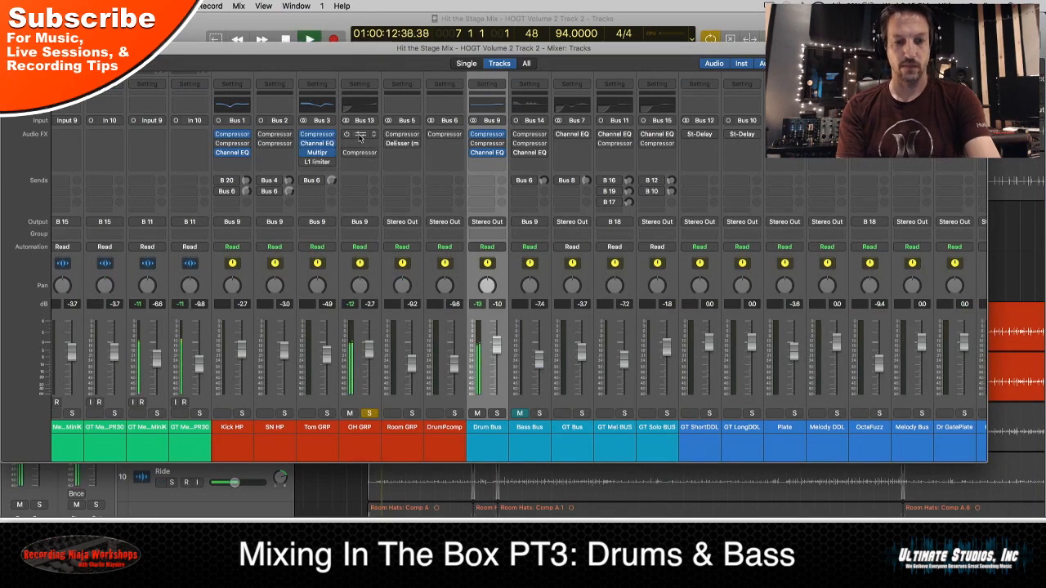
pyautogui.click(359, 136)
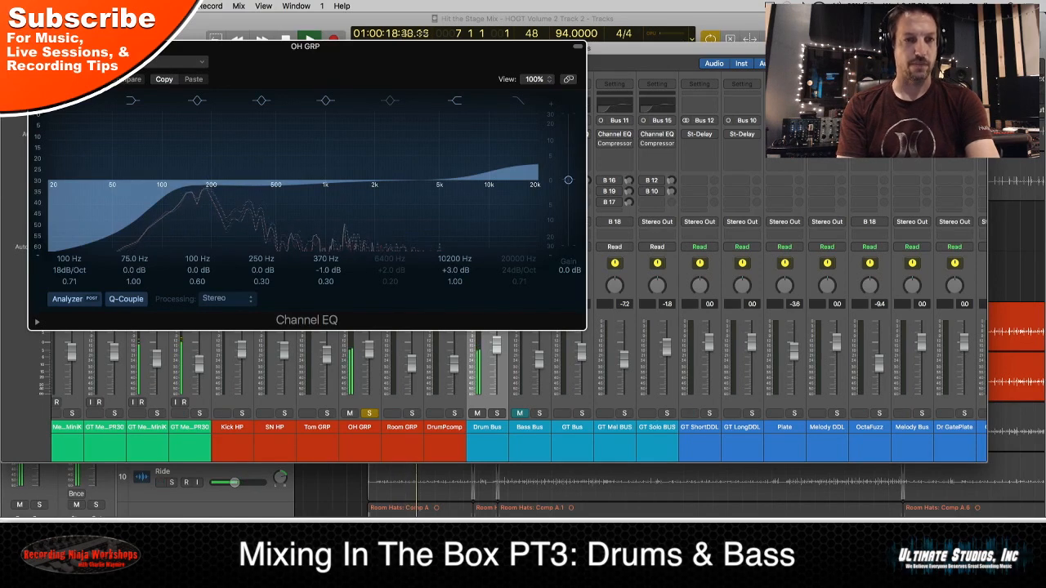
pyautogui.click(43, 63)
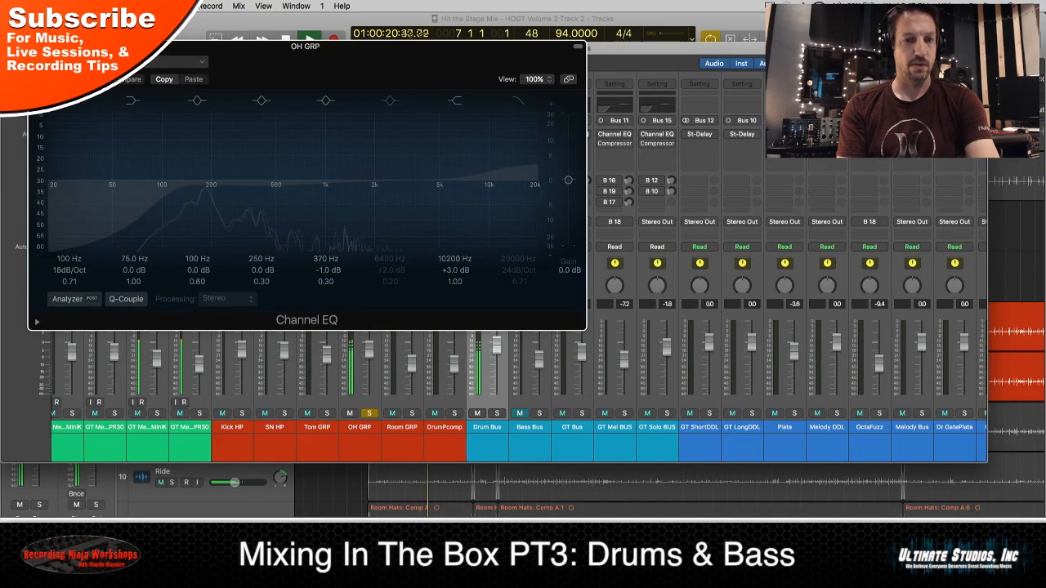
pyautogui.click(43, 63)
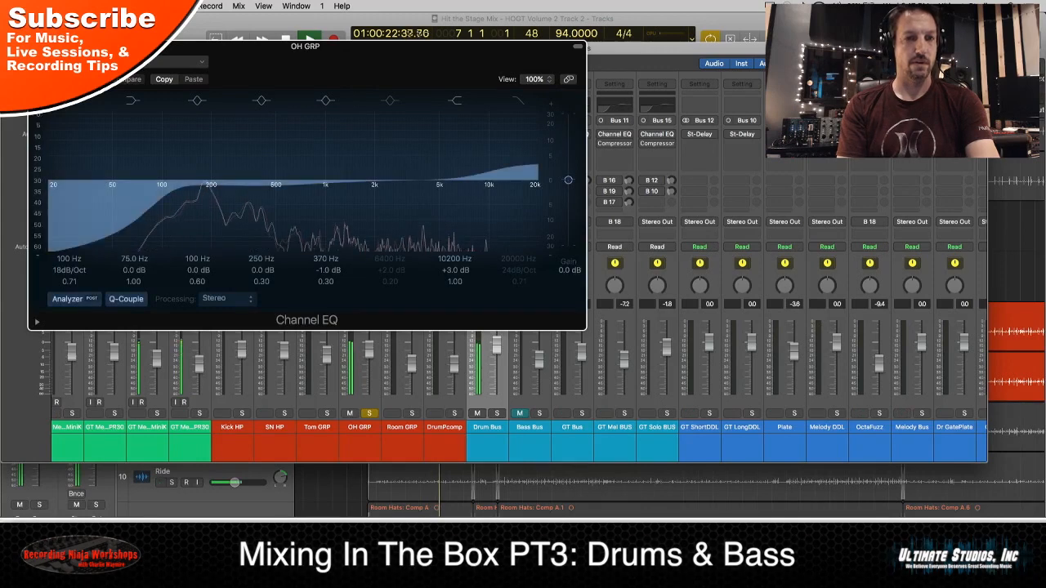
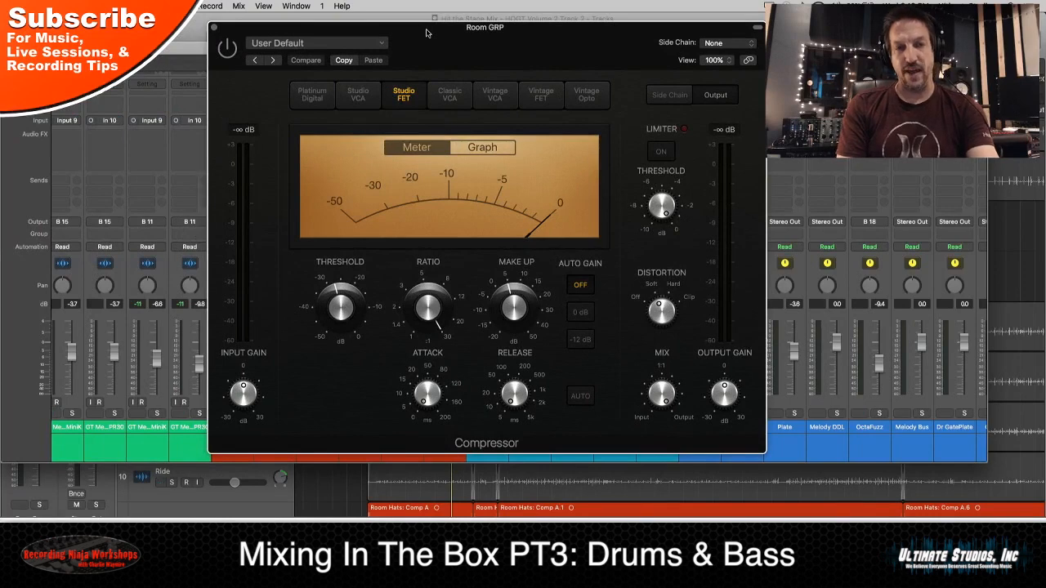
# Review the Room GRP Compressor's ratio, attack and threshold, and enable the plug-in during playback of the room mics
pyautogui.moveTo(439, 325)
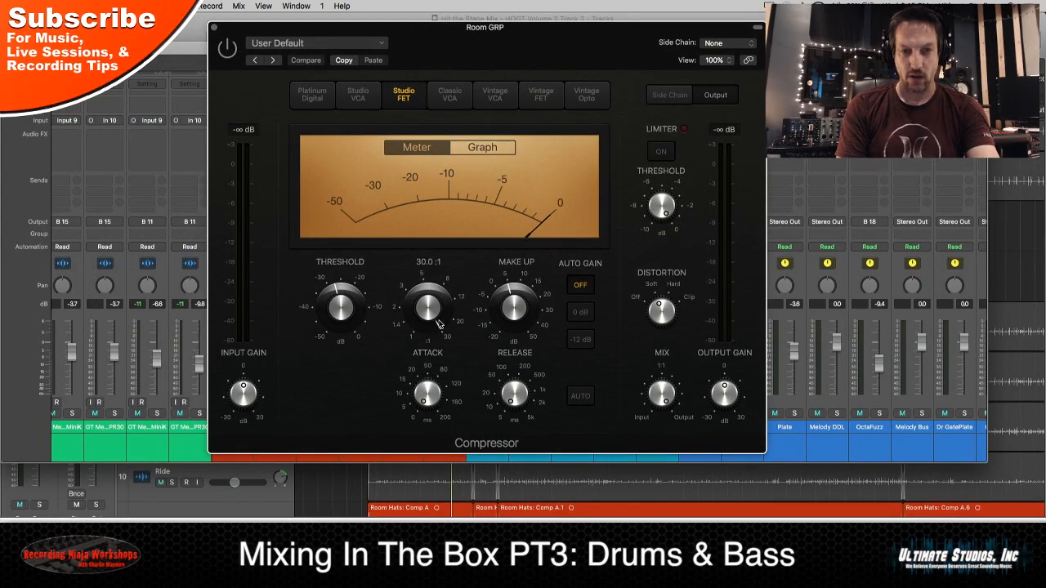
pyautogui.moveTo(426, 396)
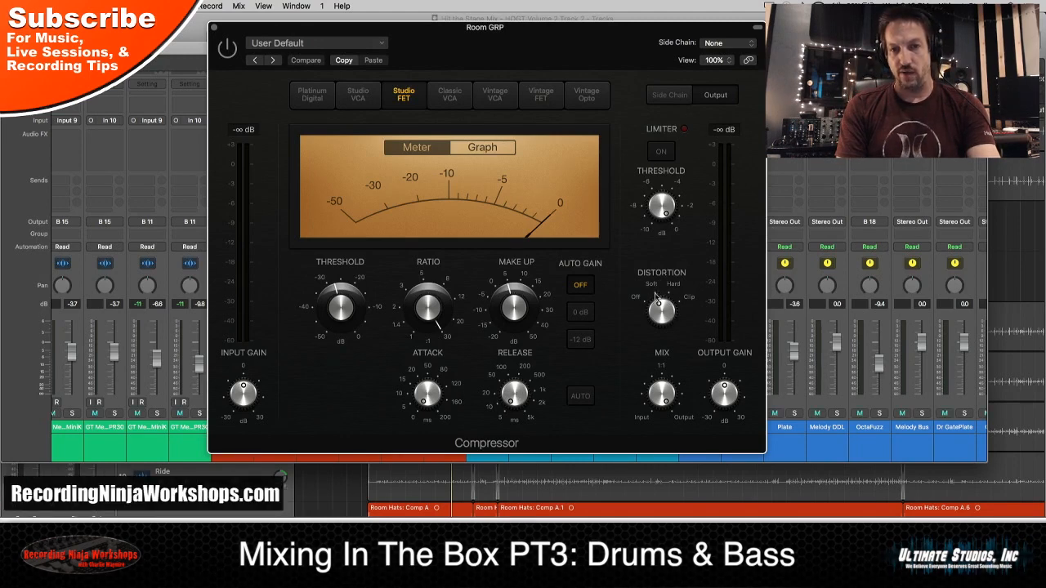
pyautogui.moveTo(340, 302)
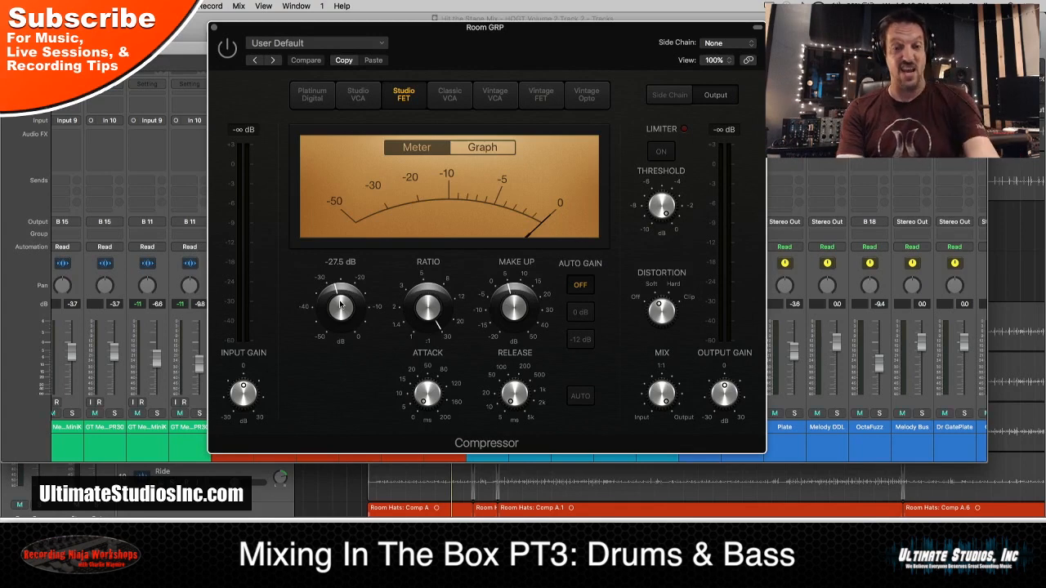
pyautogui.press('space')
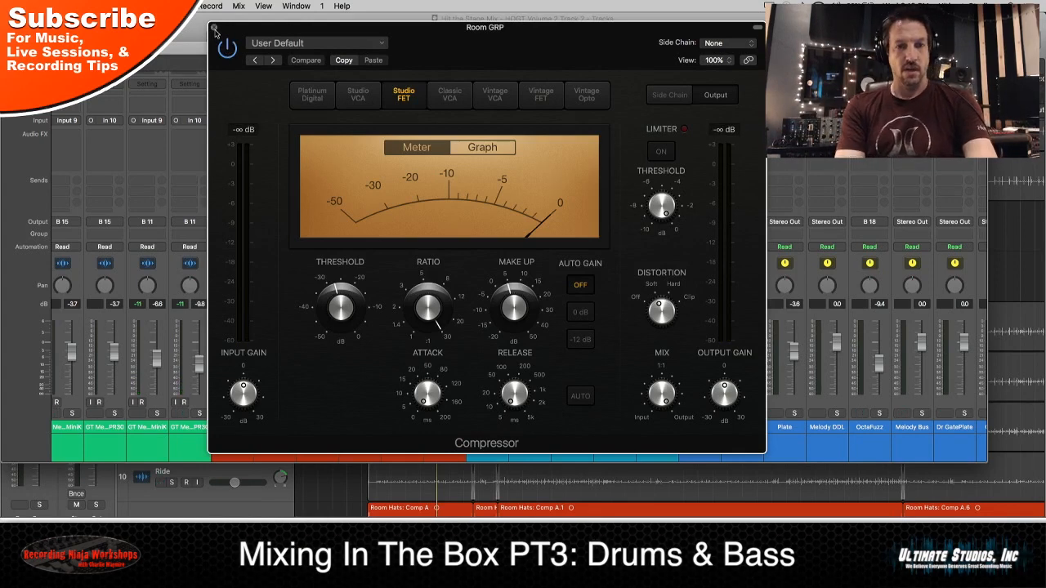
pyautogui.click(214, 29)
# Solo the Drum Bus together with the Room GRP, play the drums and enable the SN HP channel's compression
pyautogui.click(496, 414)
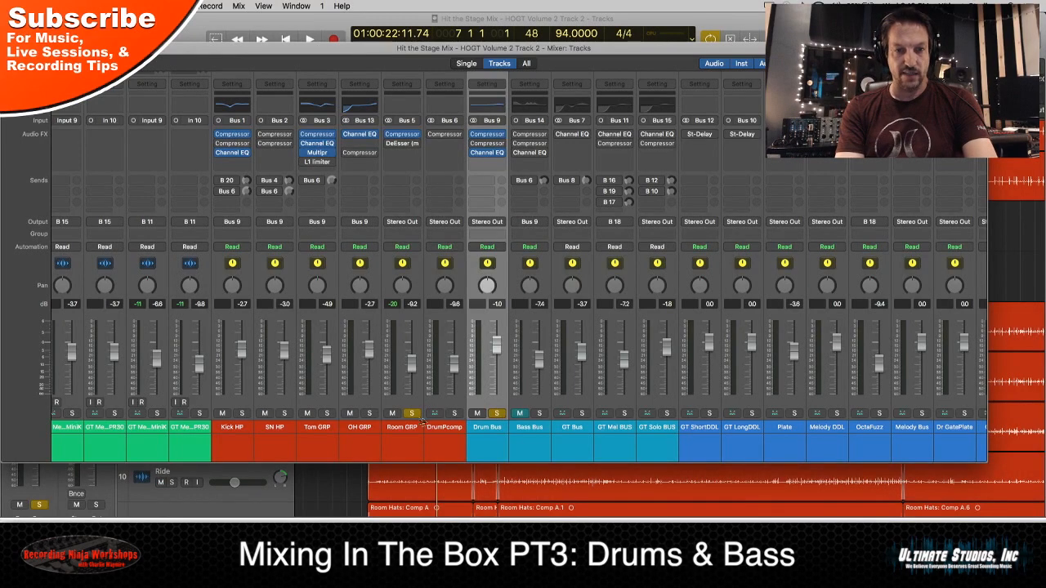
pyautogui.click(412, 414)
pyautogui.click(412, 414)
pyautogui.press('space')
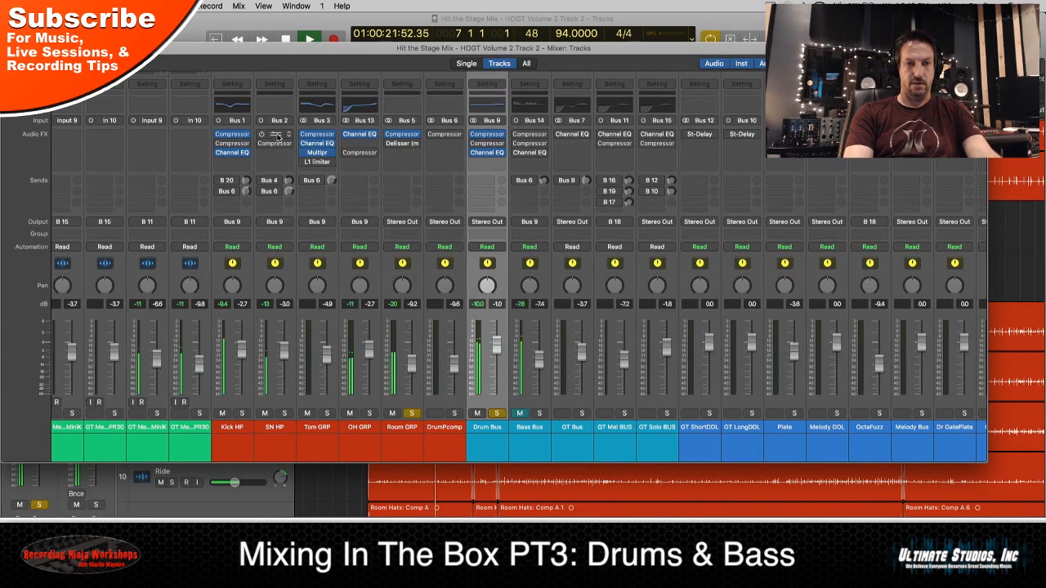
pyautogui.click(279, 139)
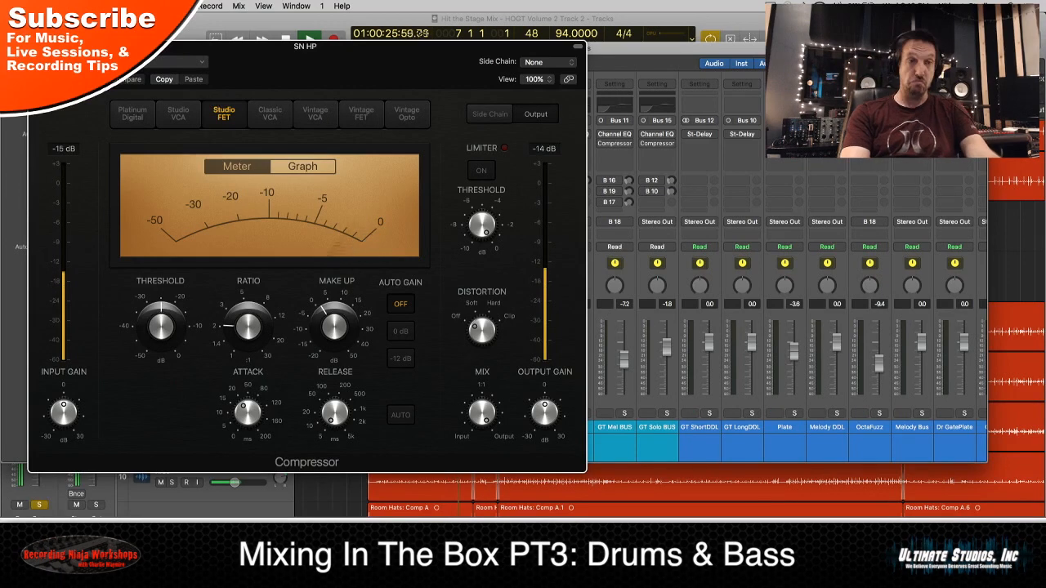
pyautogui.click(37, 47)
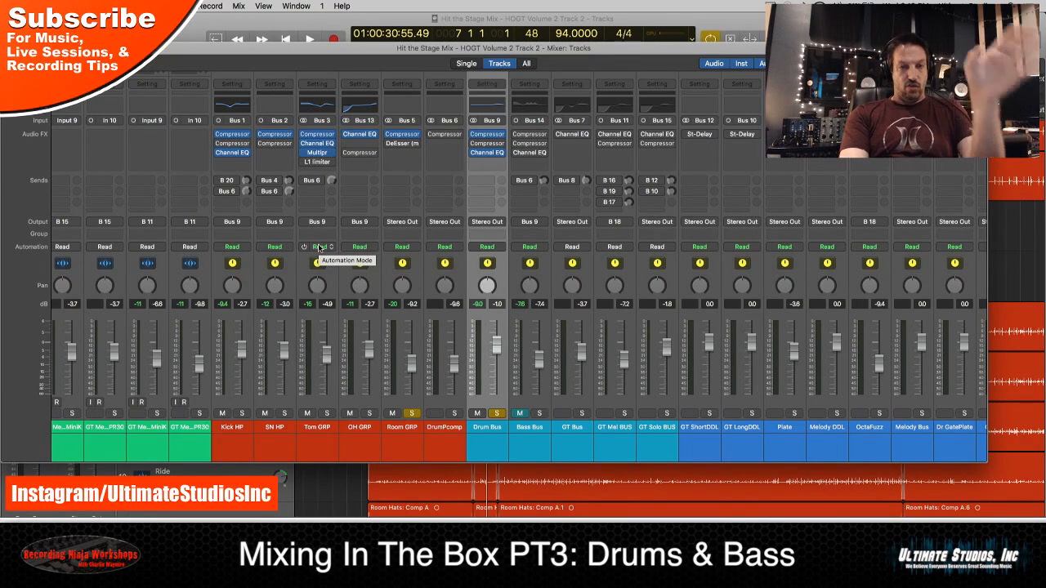
# Solo only DrumPcomp, review its Compressor's attack, release, ratio and make-up, and play the drums with the Compressor and Bus 6 sends enabled
pyautogui.click(455, 414)
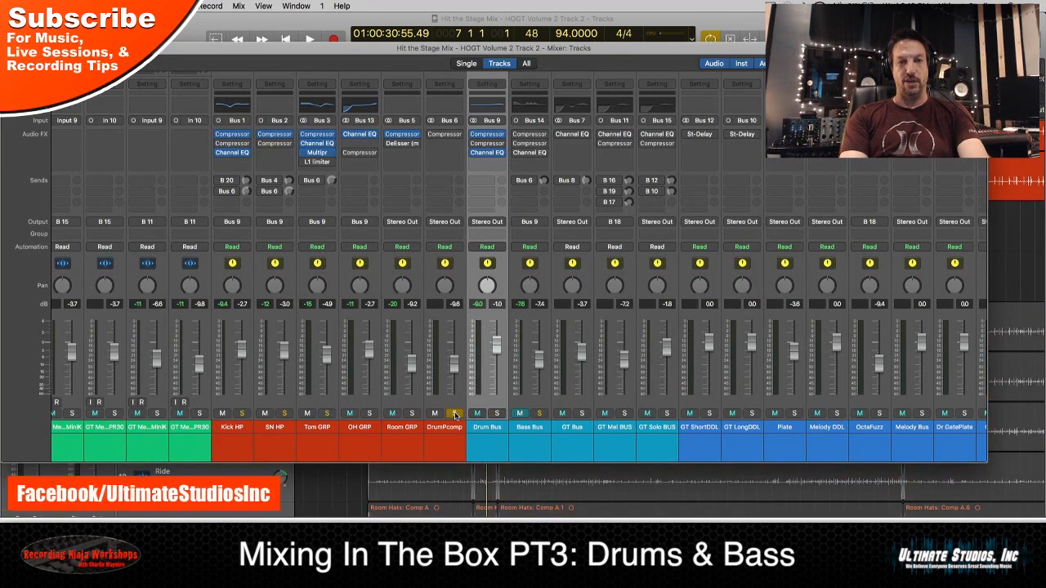
pyautogui.click(449, 136)
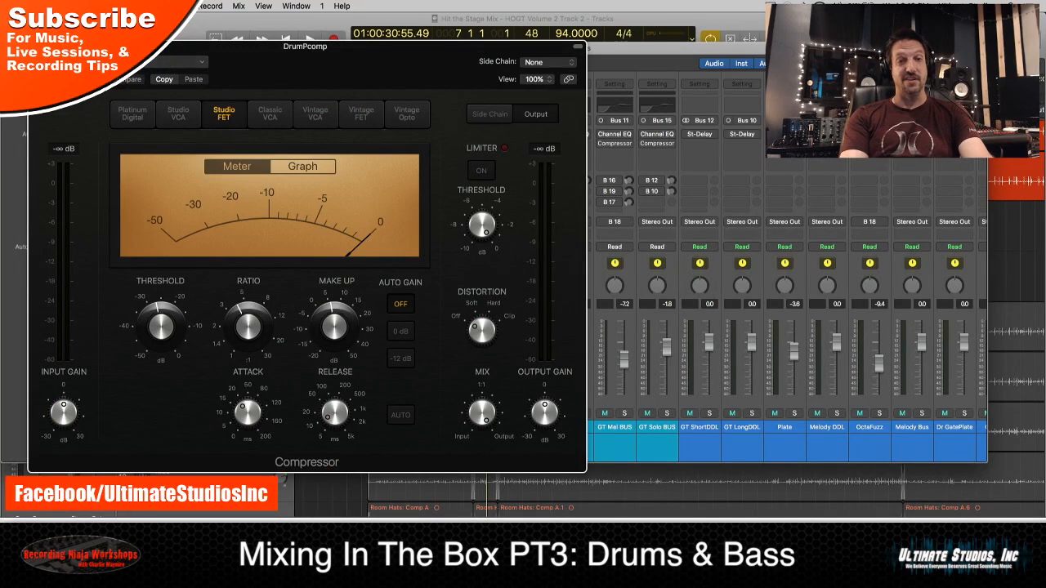
pyautogui.moveTo(244, 408)
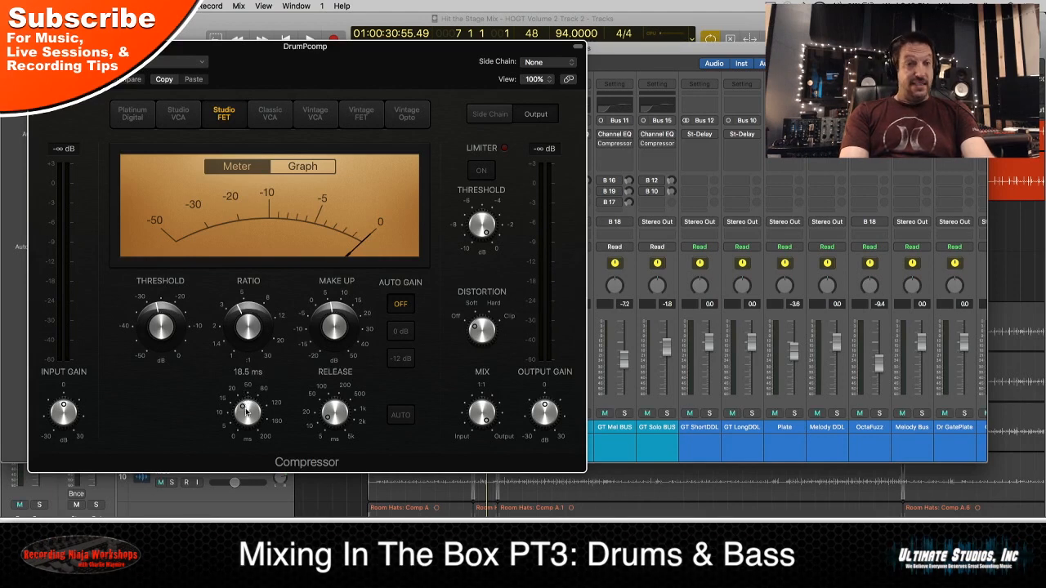
pyautogui.moveTo(331, 417)
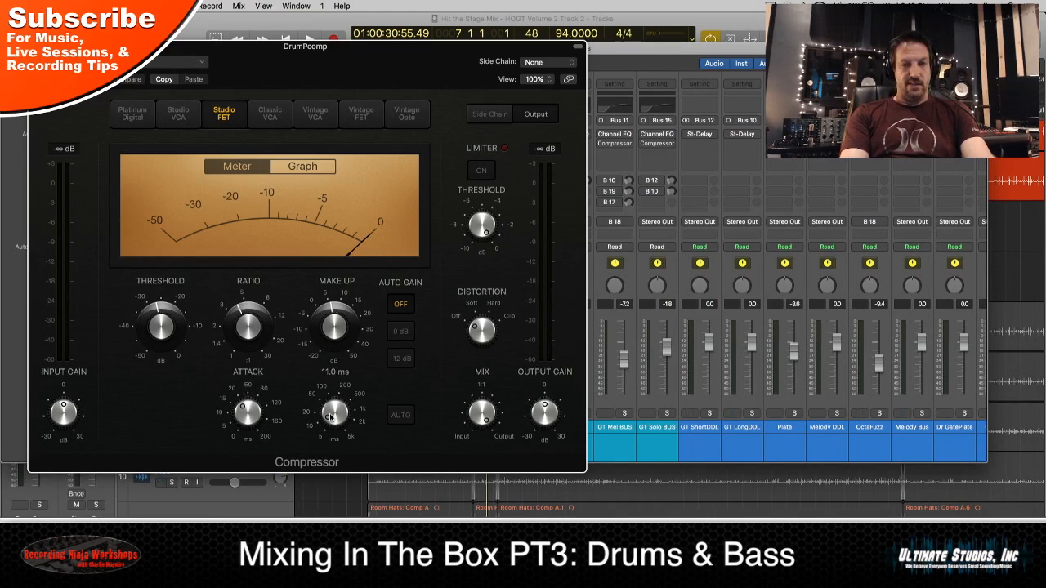
pyautogui.moveTo(253, 334)
pyautogui.moveTo(328, 325)
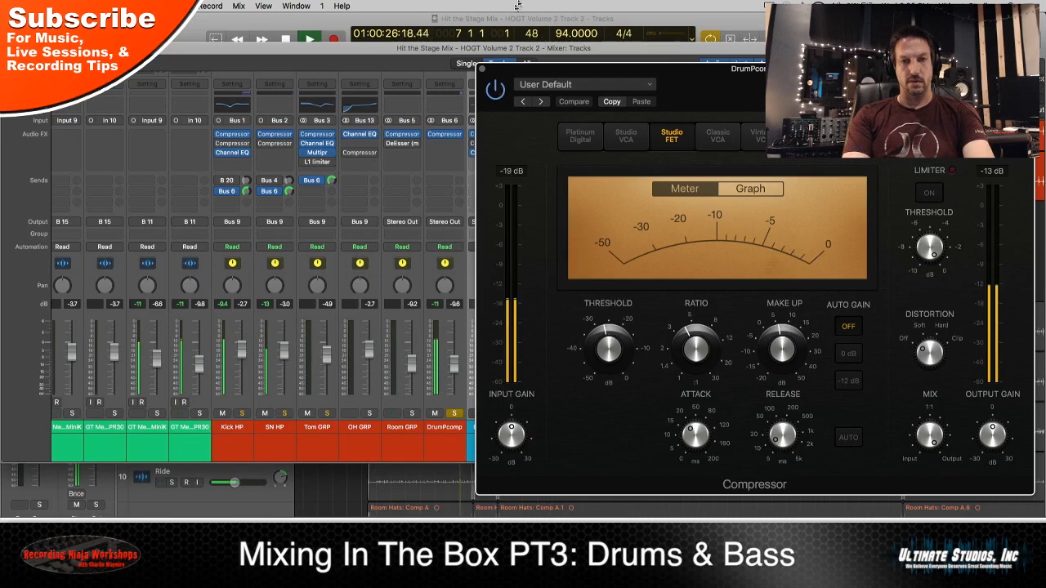
pyautogui.click(482, 71)
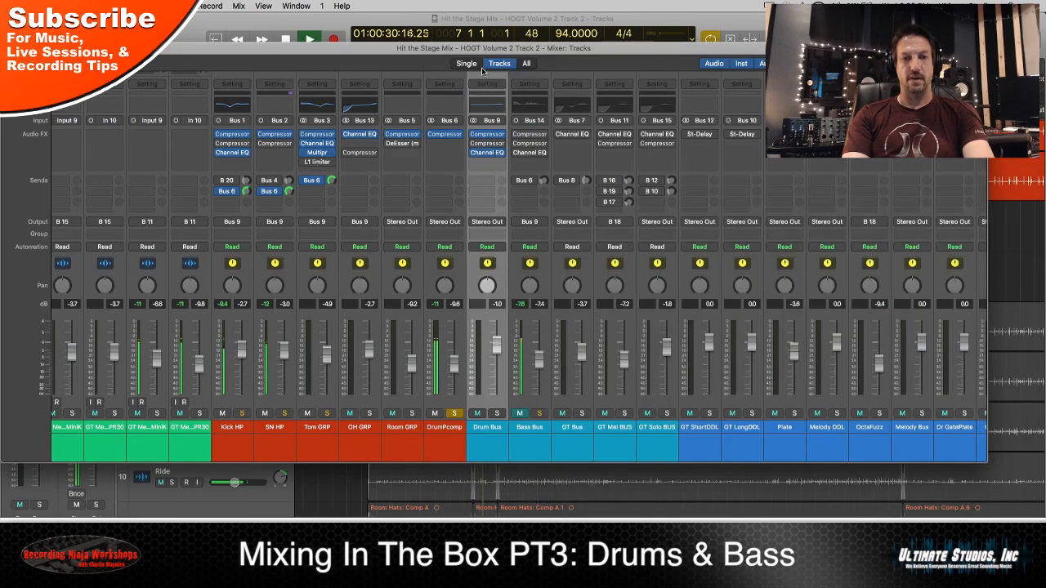
# Solo the Drum Bus and Room GRP channels and take DrumPcomp out of solo
pyautogui.click(496, 413)
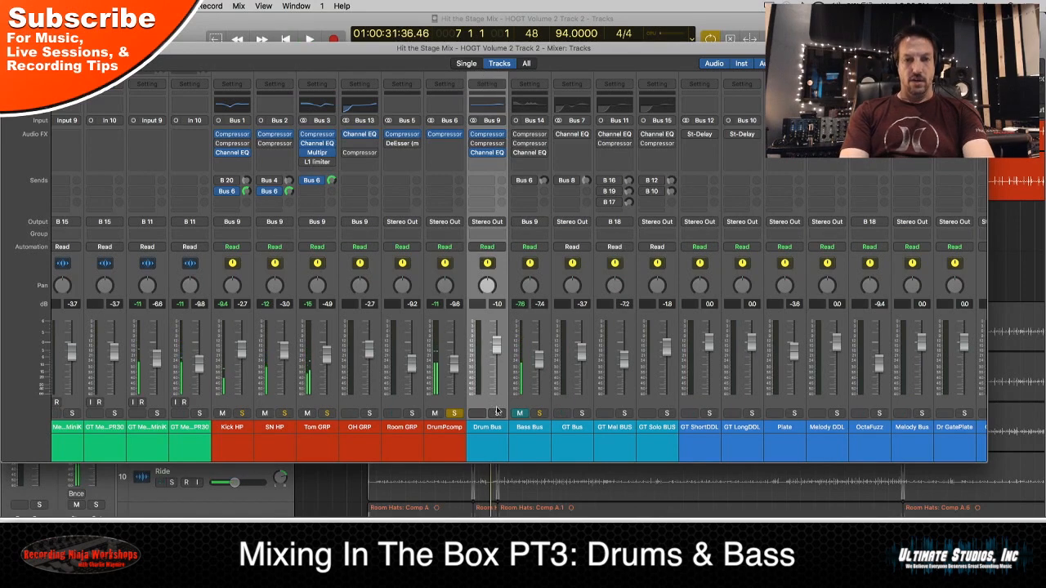
pyautogui.click(412, 414)
pyautogui.click(454, 414)
pyautogui.click(410, 428)
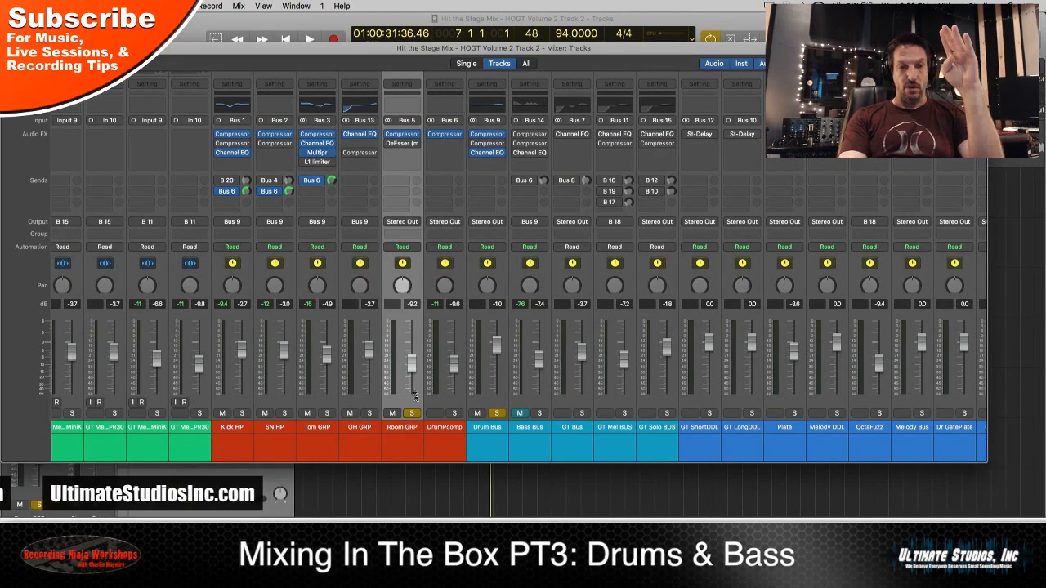
# Solo DrumPcomp with the other drum channels, pull its fader fully down and blend it in to -6.4 dB during playback
pyautogui.moveTo(455, 366); pyautogui.dragTo(452, 424)
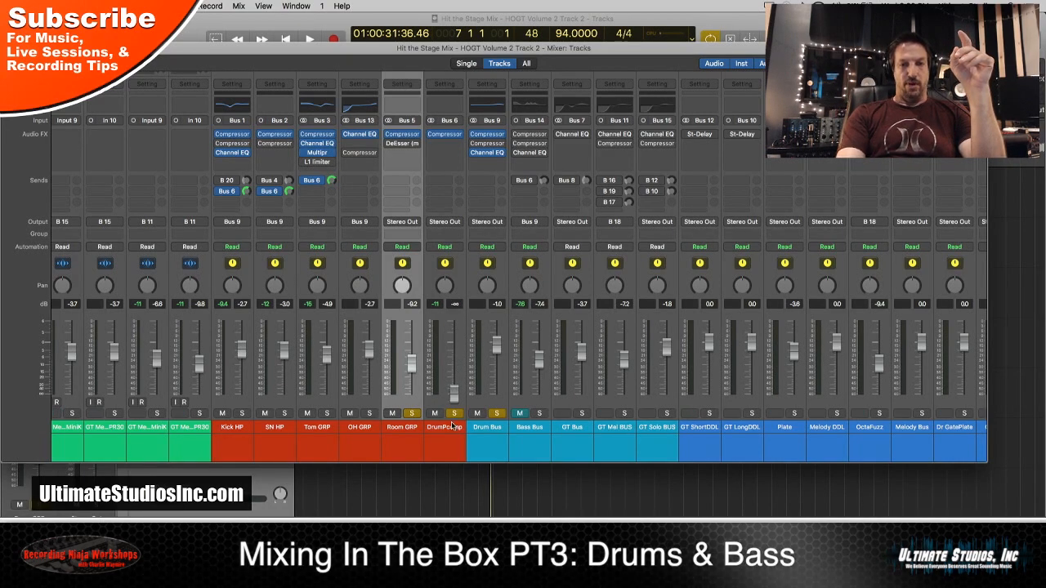
pyautogui.press('space')
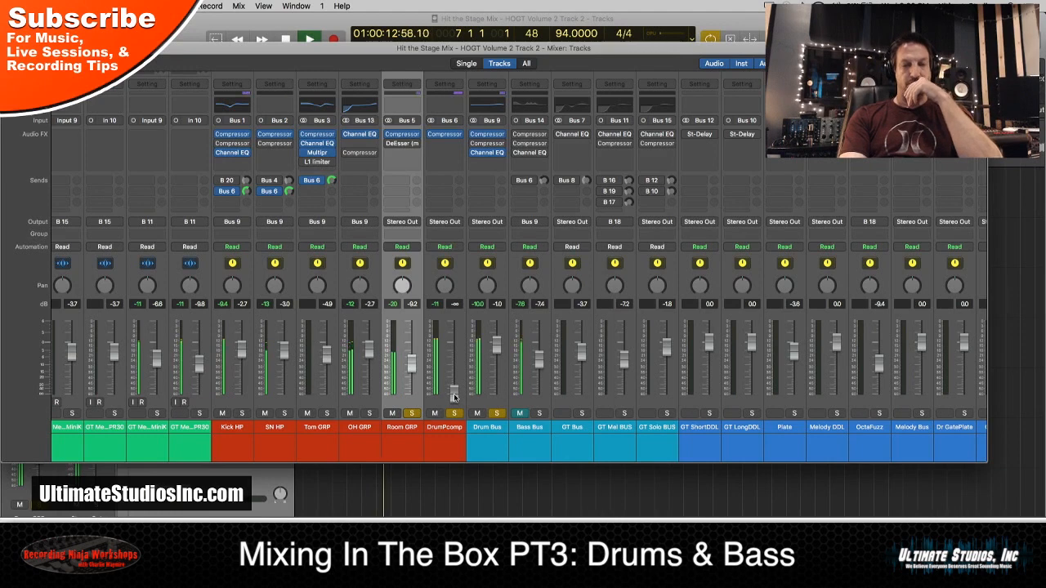
pyautogui.moveTo(454, 396); pyautogui.dragTo(454, 349)
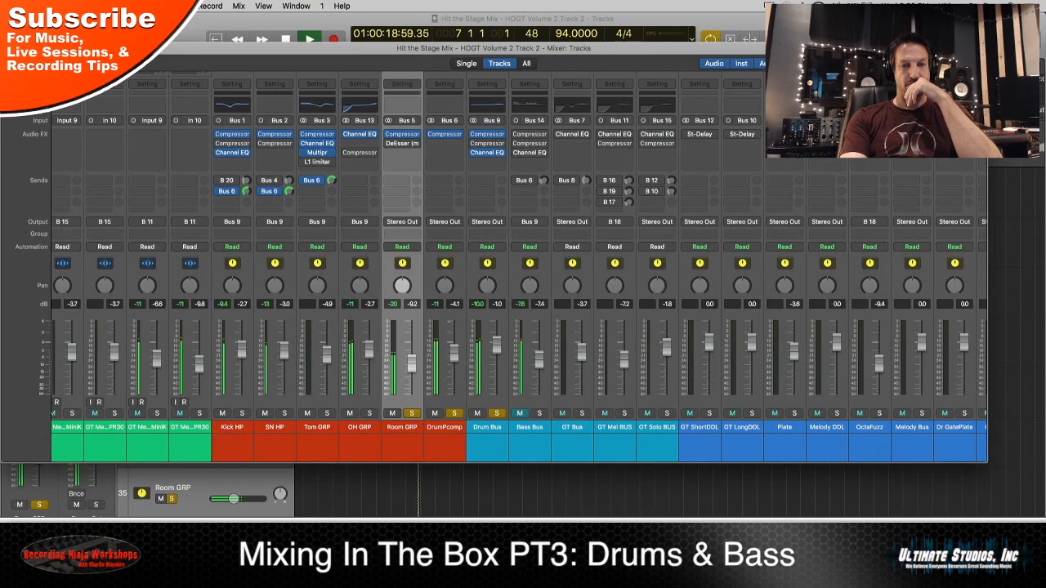
pyautogui.click(455, 413)
pyautogui.press('space')
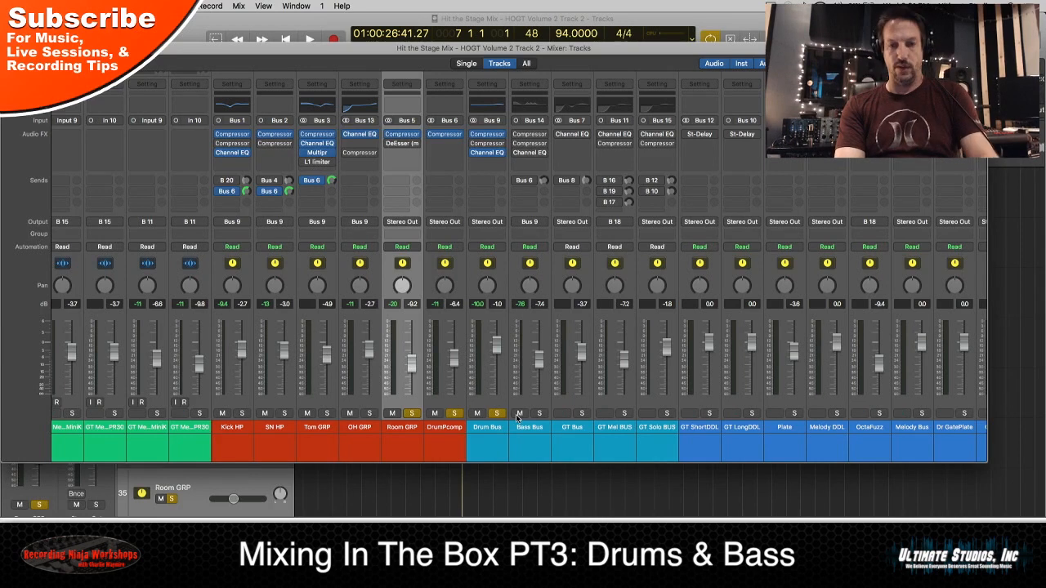
# Solo only the Bass Bus and play the bass with its source tracks in view
pyautogui.hscroll(2, 515, 414)
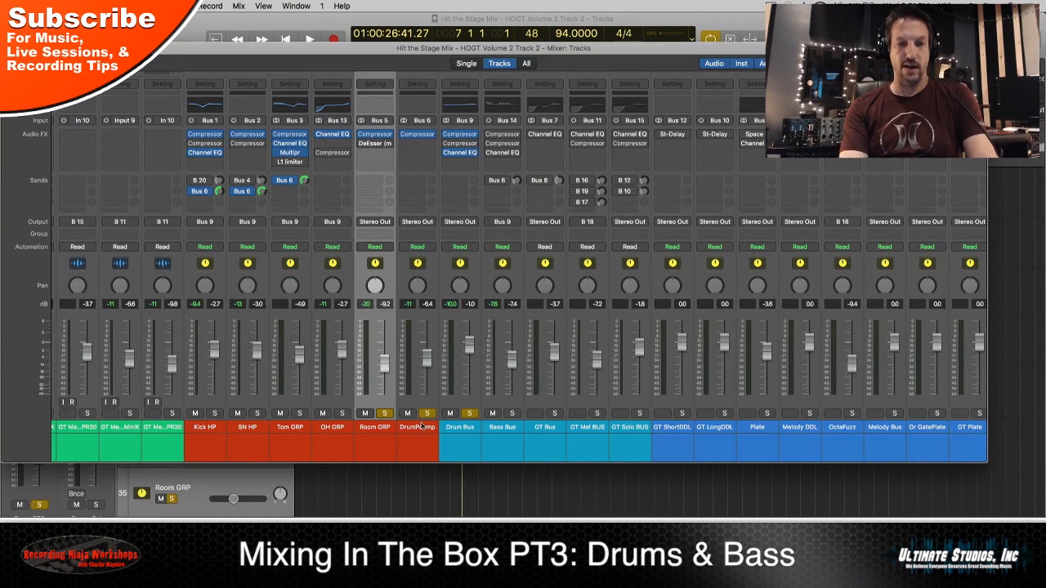
pyautogui.keyDown('alt'); pyautogui.click(510, 414); pyautogui.keyUp('alt')
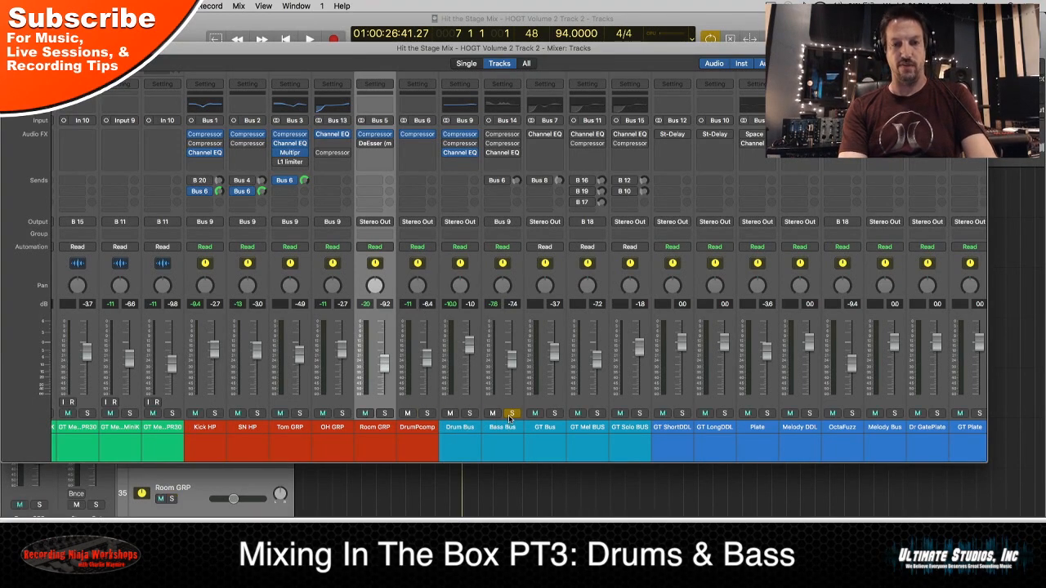
pyautogui.press('space')
pyautogui.hscroll(-10, 508, 415)
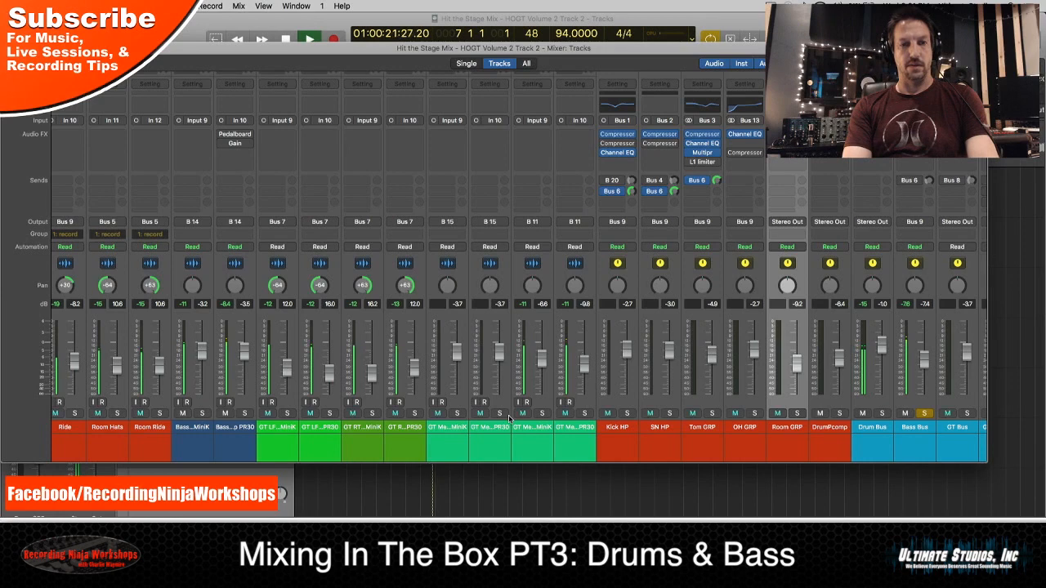
pyautogui.press('space')
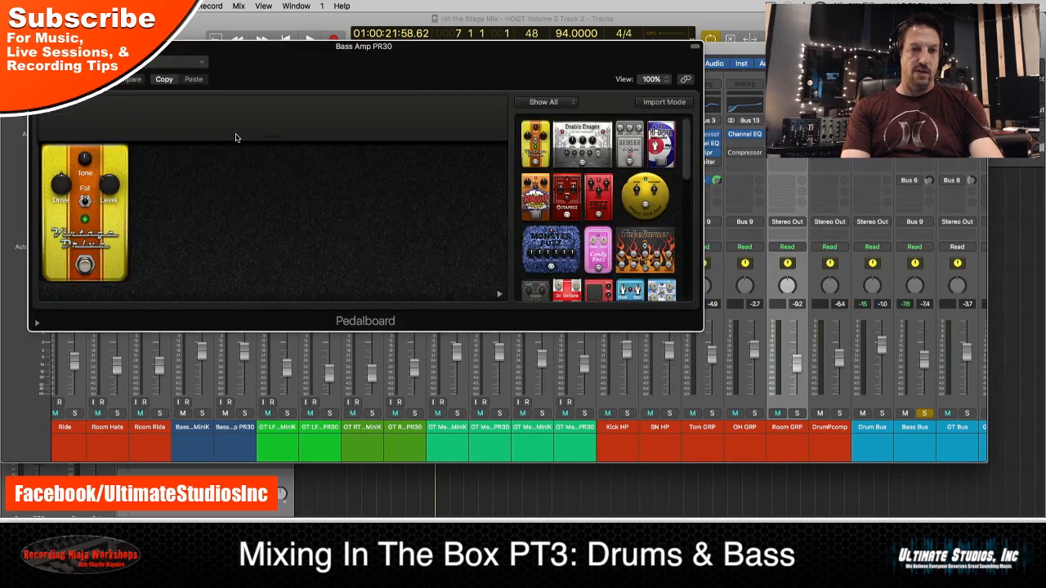
# Open the Bass Amp PR30 track's Pedalboard, compare its Vintage Drive pedal with bypass during playback and leave the plug-in enabled
pyautogui.click(236, 135)
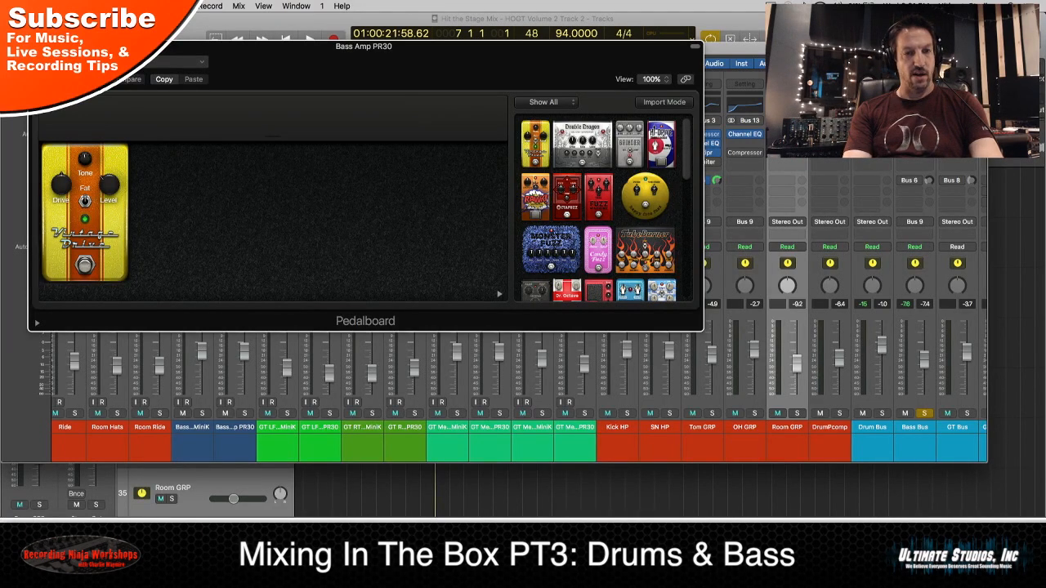
pyautogui.press('space')
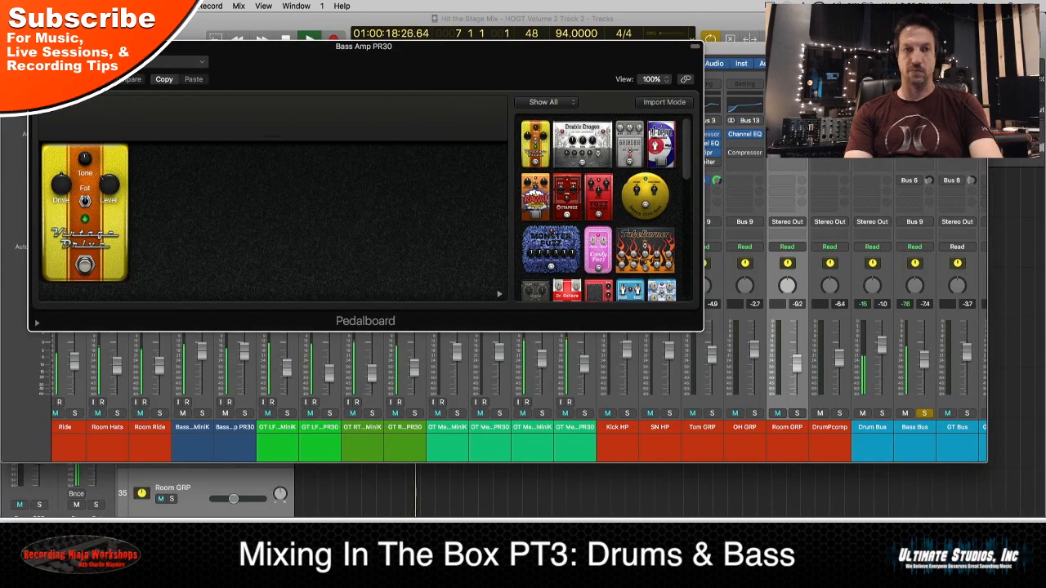
pyautogui.moveTo(67, 50); pyautogui.dragTo(330, 201)
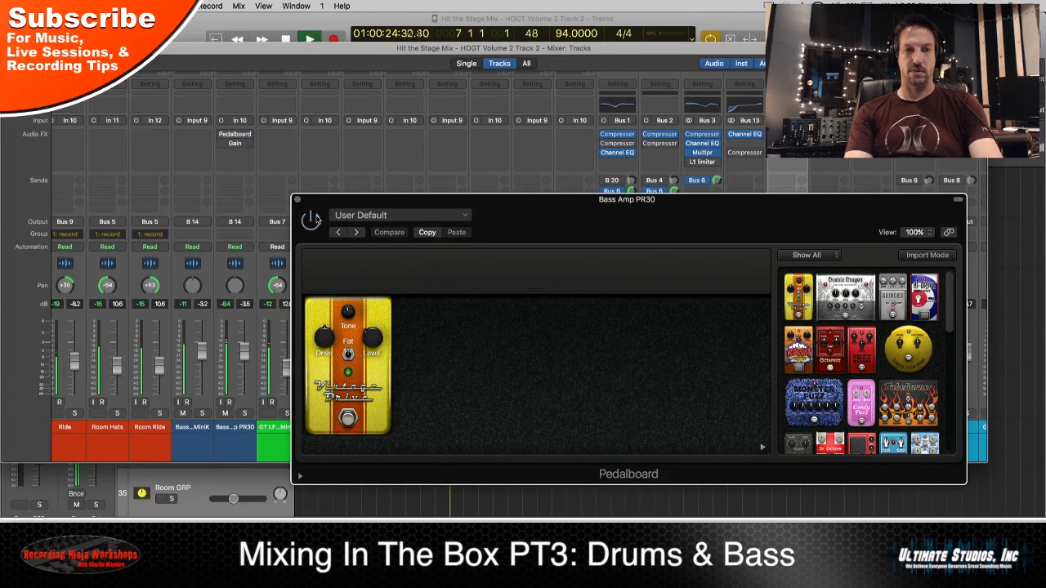
pyautogui.click(315, 219)
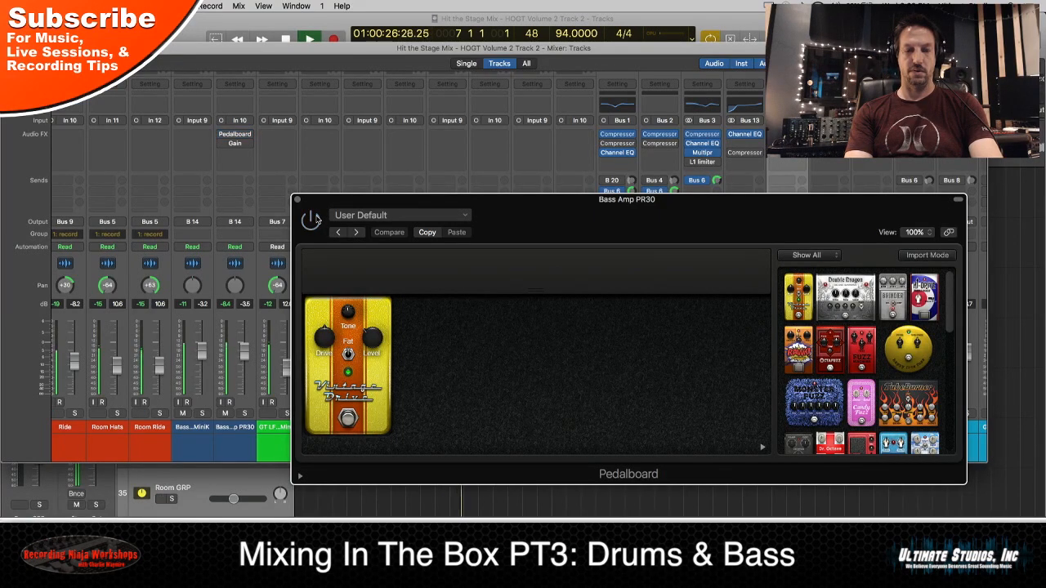
pyautogui.click(314, 219)
pyautogui.press('space')
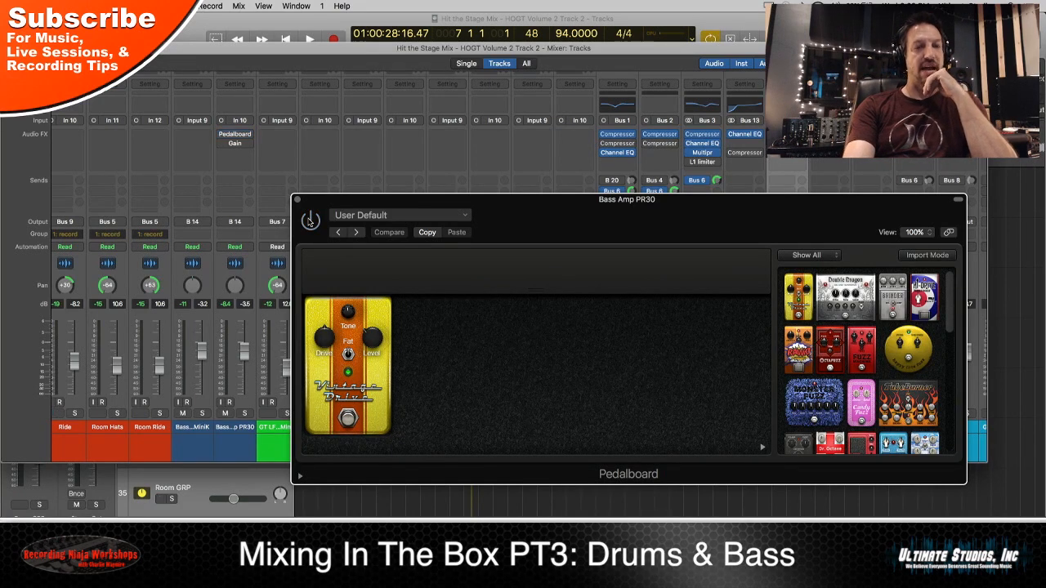
pyautogui.press('space')
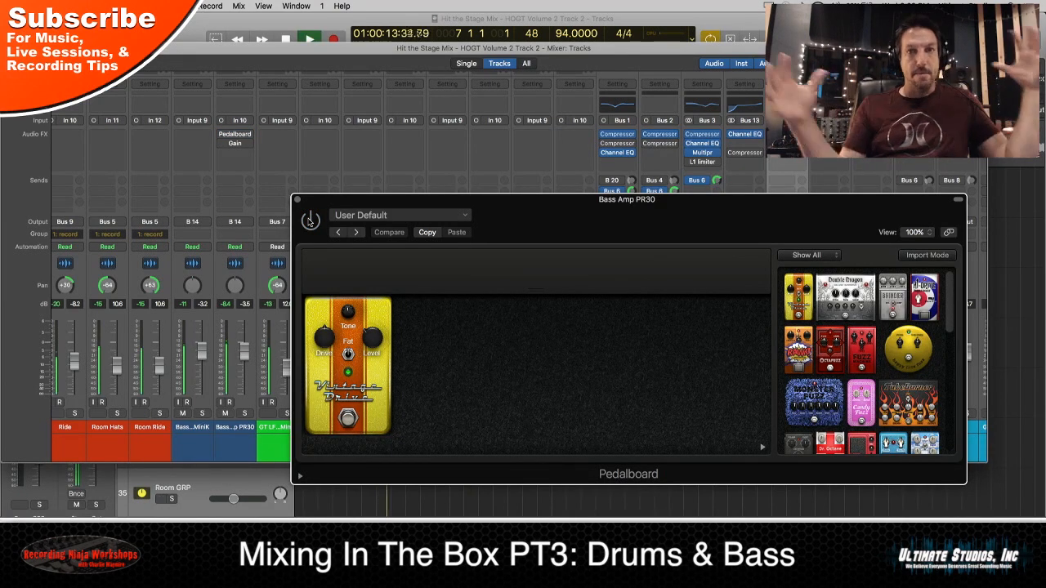
pyautogui.click(311, 221)
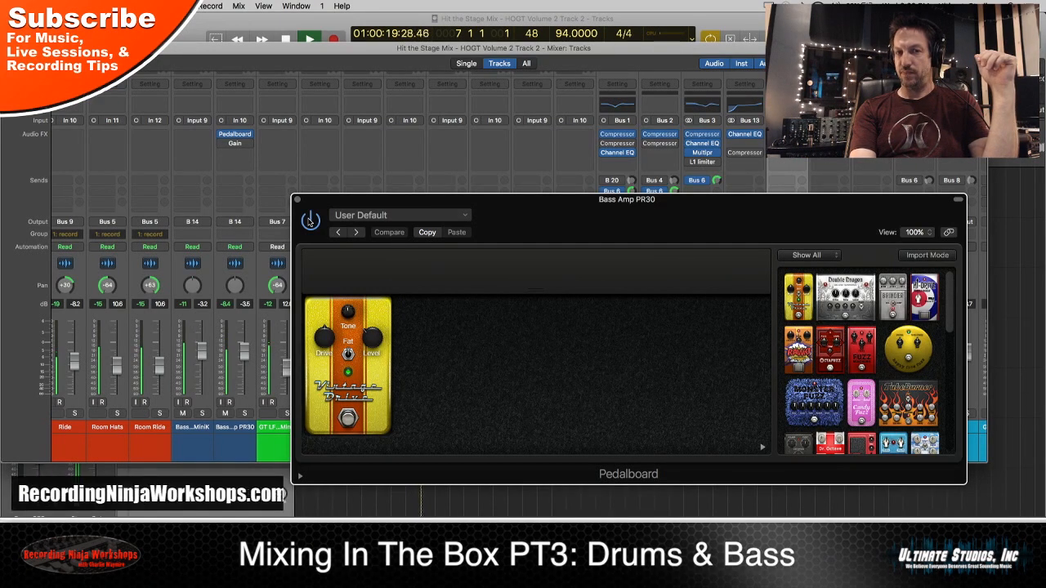
pyautogui.press('space')
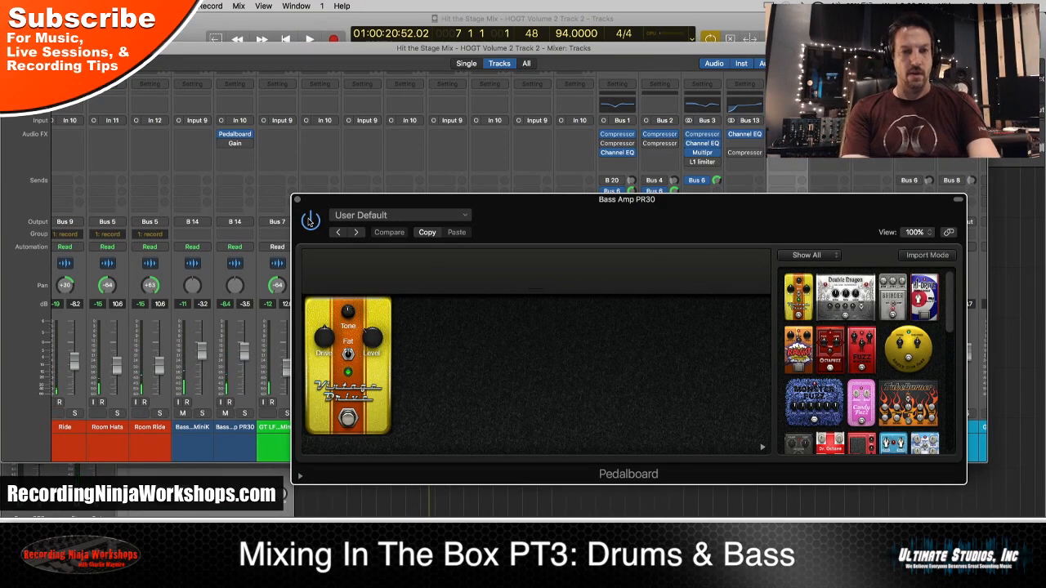
# Enable the Gain plug-in on the Bass Amp PR30 track, play the bass and close the plug-in windows
pyautogui.click(238, 145)
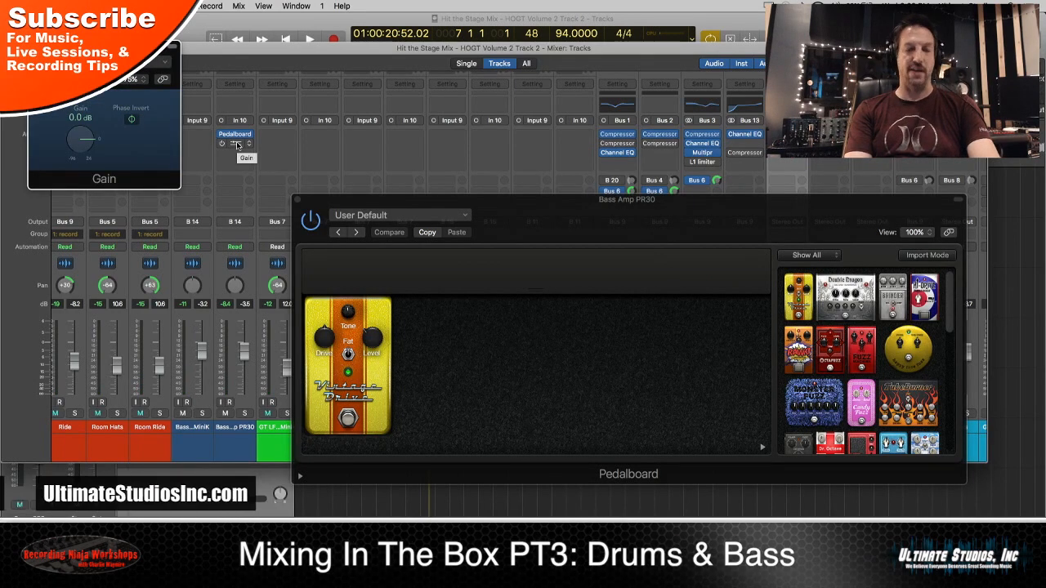
pyautogui.press('space')
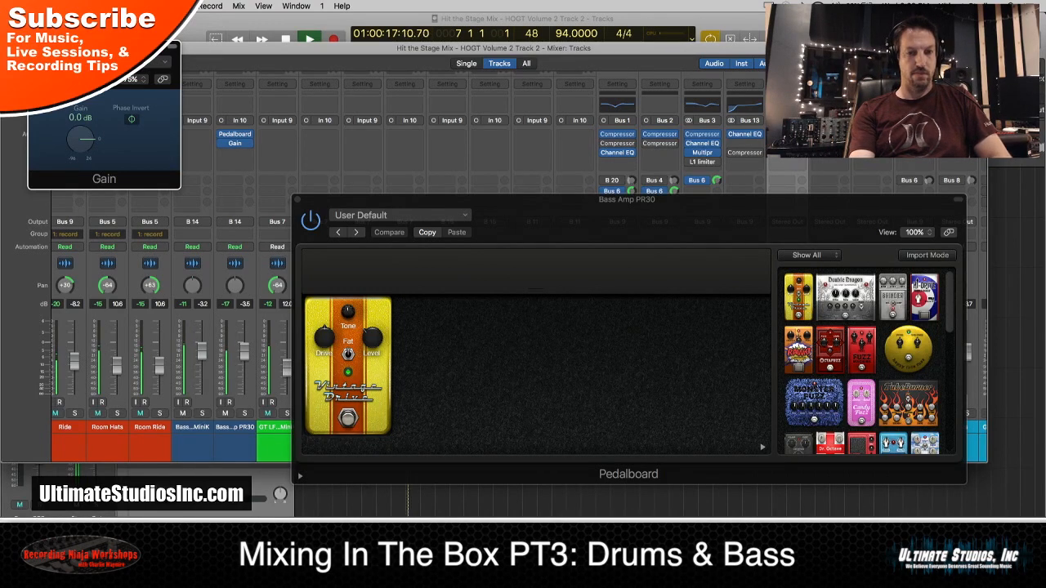
pyautogui.press('space')
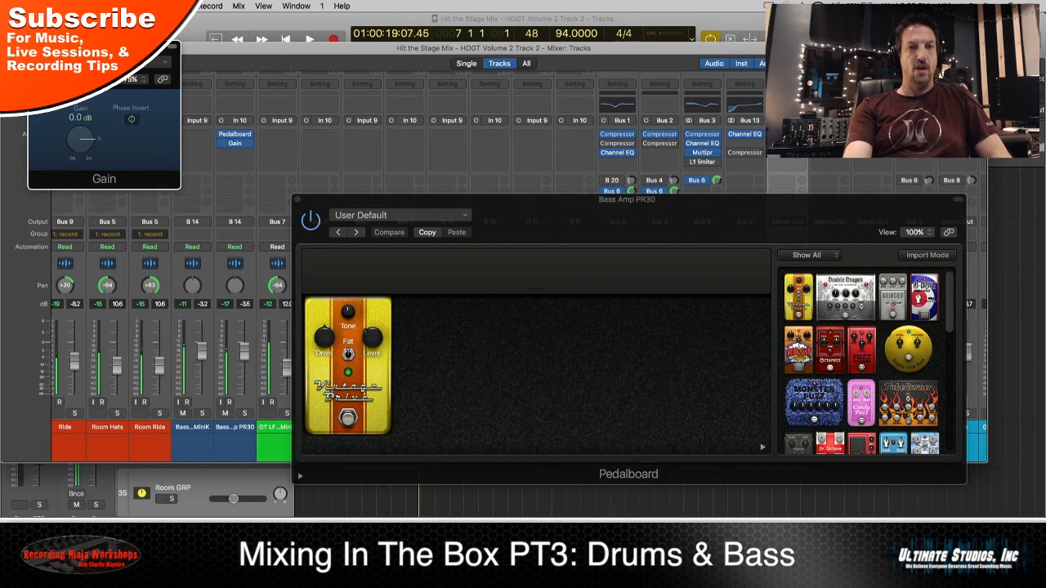
pyautogui.click(298, 200)
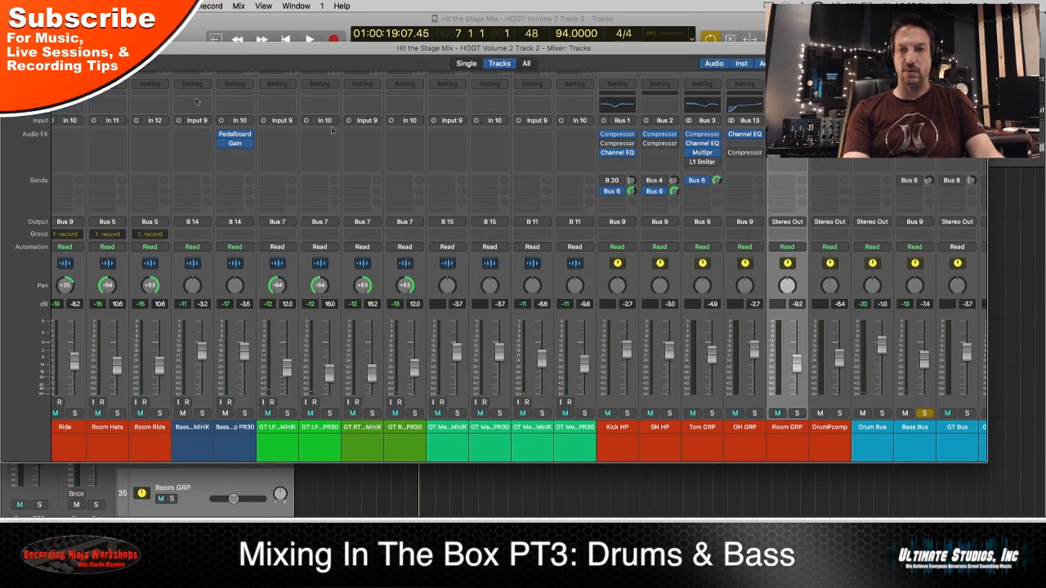
# Open the Bass Bus channel's Classic VCA Compressor, enable it while playing the bass and close its window
pyautogui.hscroll(6, 672, 208)
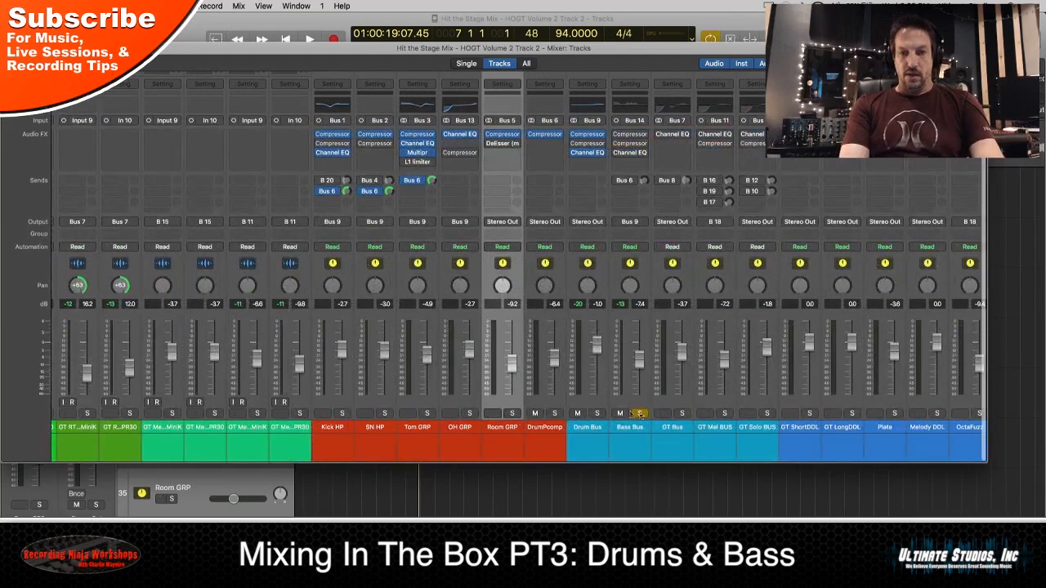
pyautogui.click(629, 428)
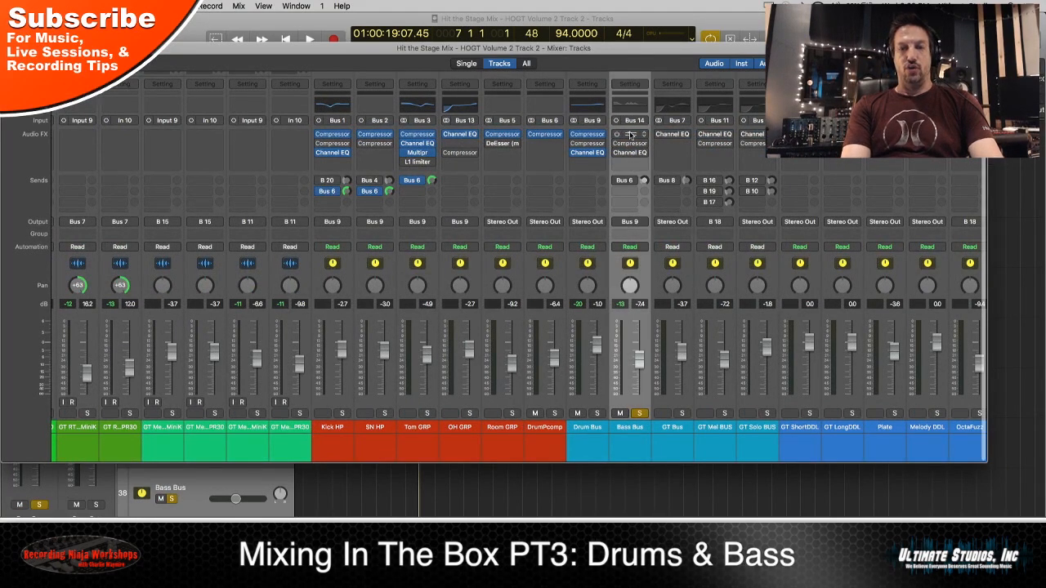
pyautogui.click(629, 135)
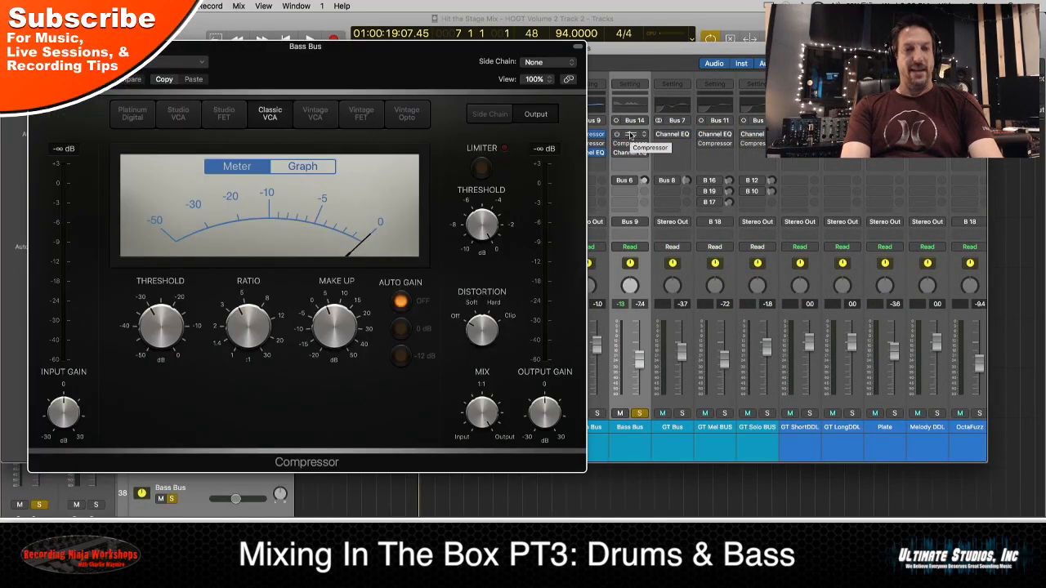
pyautogui.press('space')
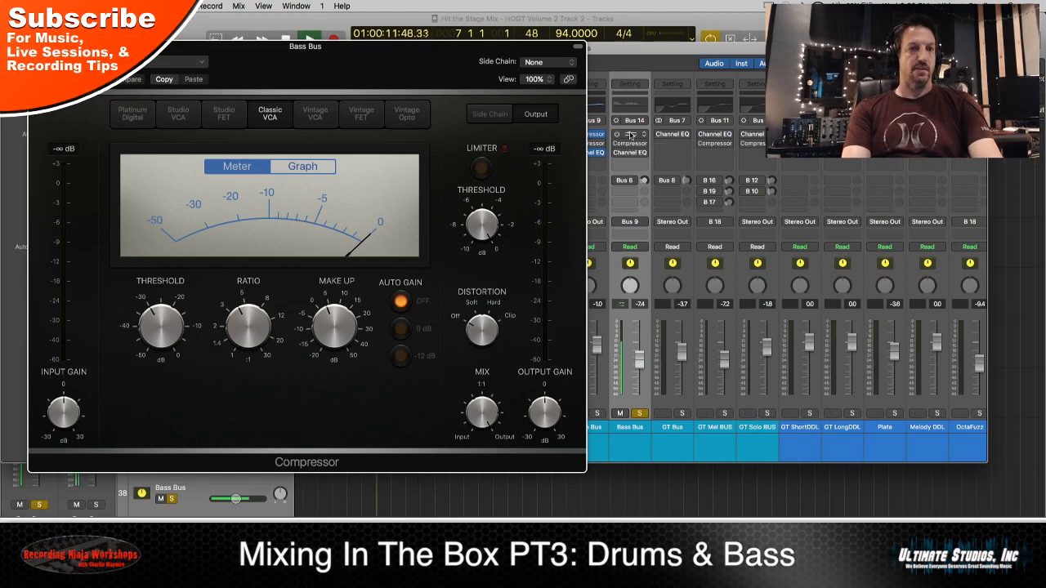
pyautogui.press('space')
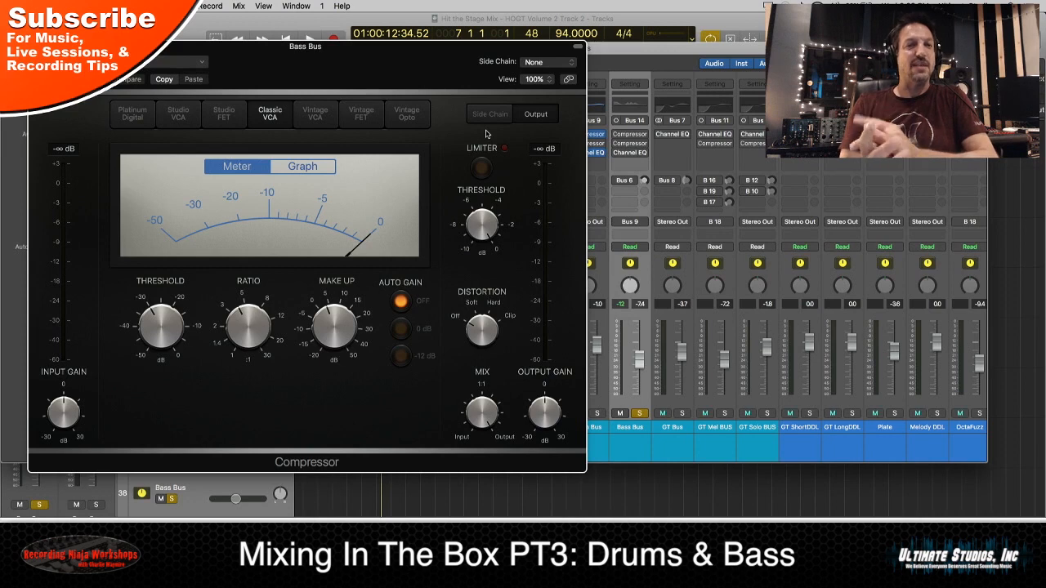
pyautogui.press('space')
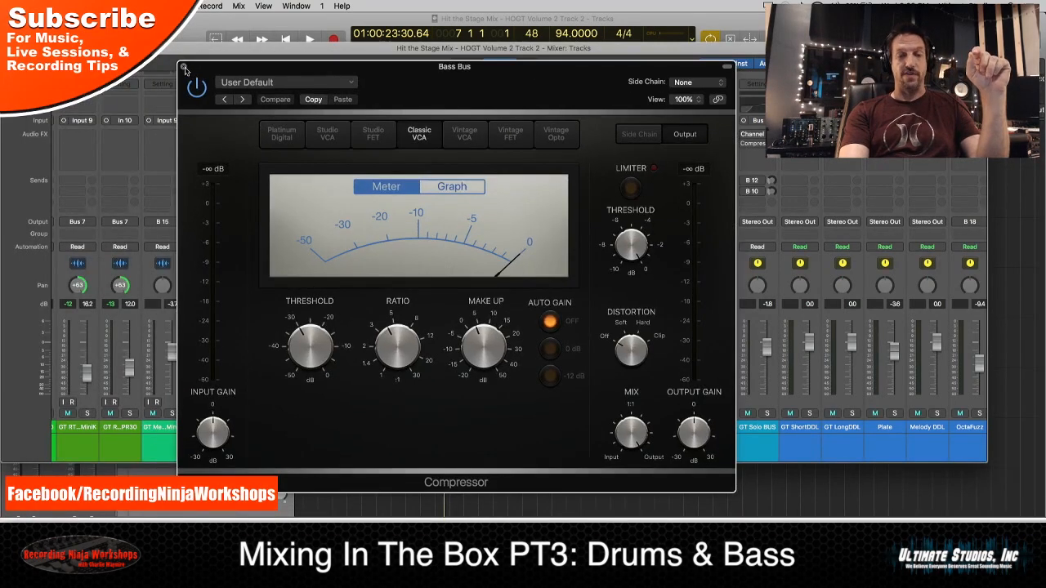
pyautogui.click(185, 68)
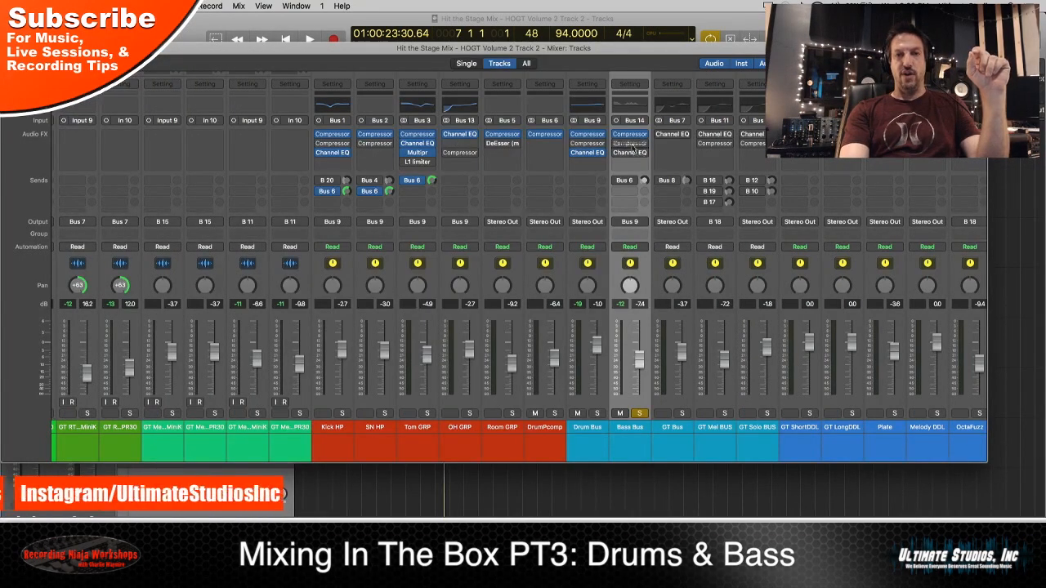
# Review the Bass Bus channel's Vintage VCA Compressor, enable it while playing the bass and close its window
pyautogui.click(629, 134)
pyautogui.moveTo(338, 414)
pyautogui.press('space')
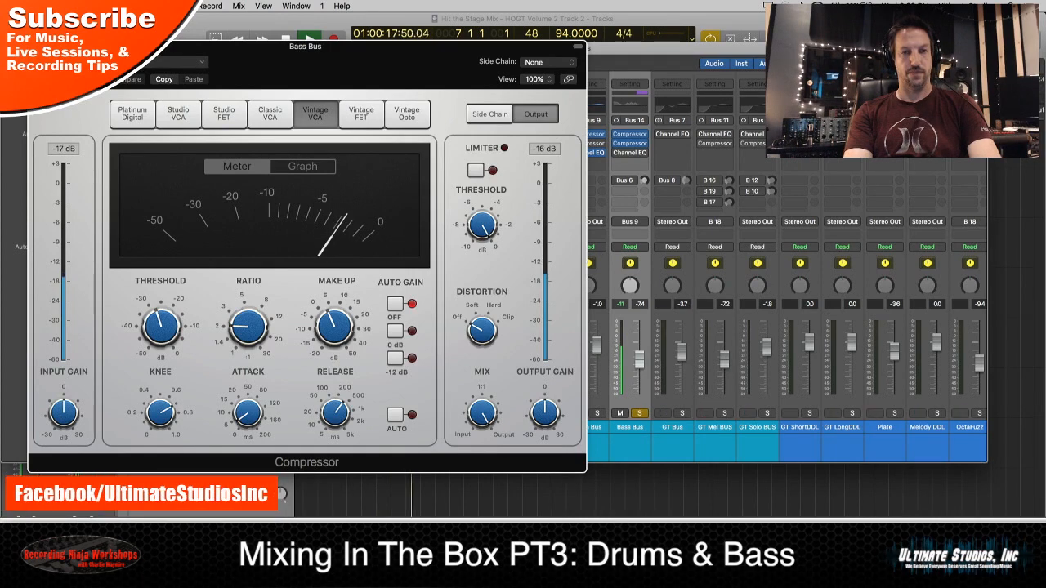
pyautogui.moveTo(246, 337)
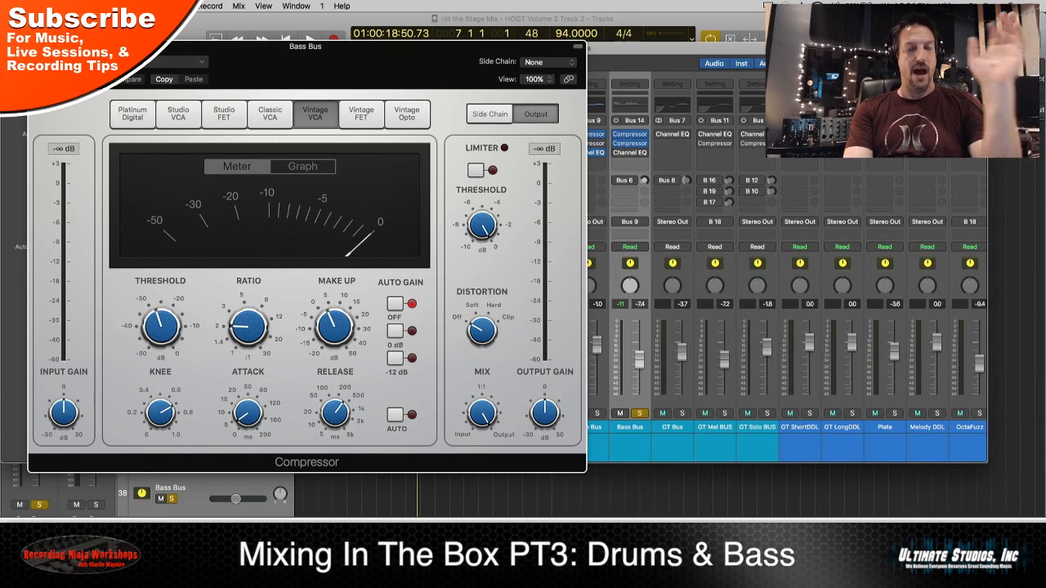
pyautogui.press('super+w')
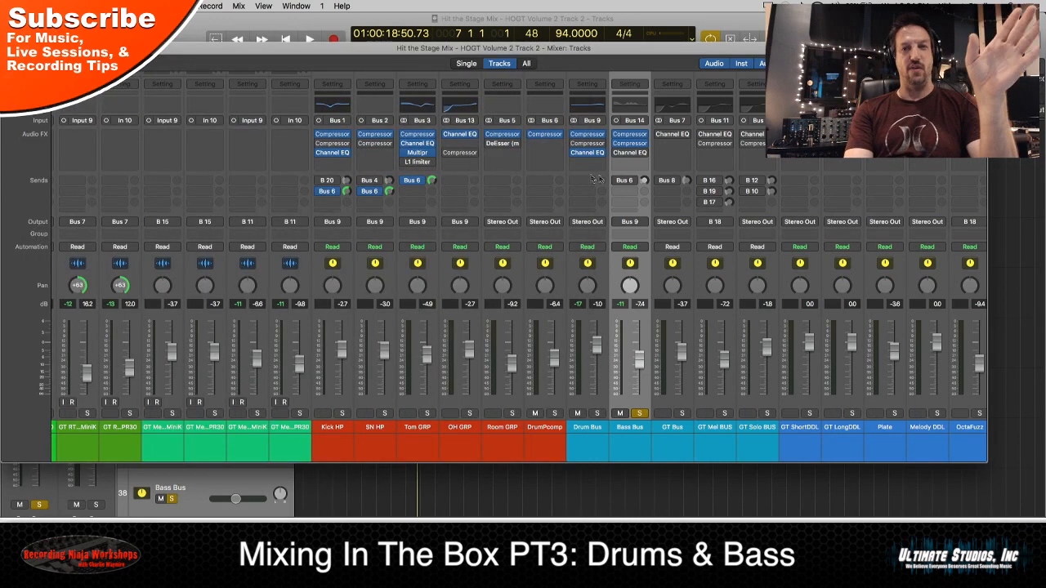
# Open the Bass Bus channel's Channel EQ and play the soloed bass
pyautogui.click(629, 153)
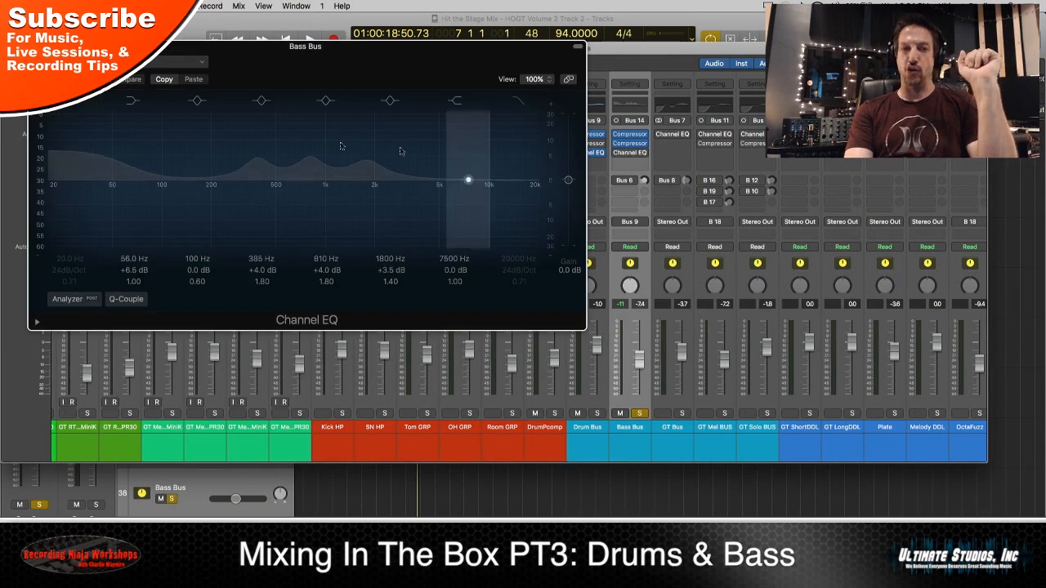
pyautogui.press('space')
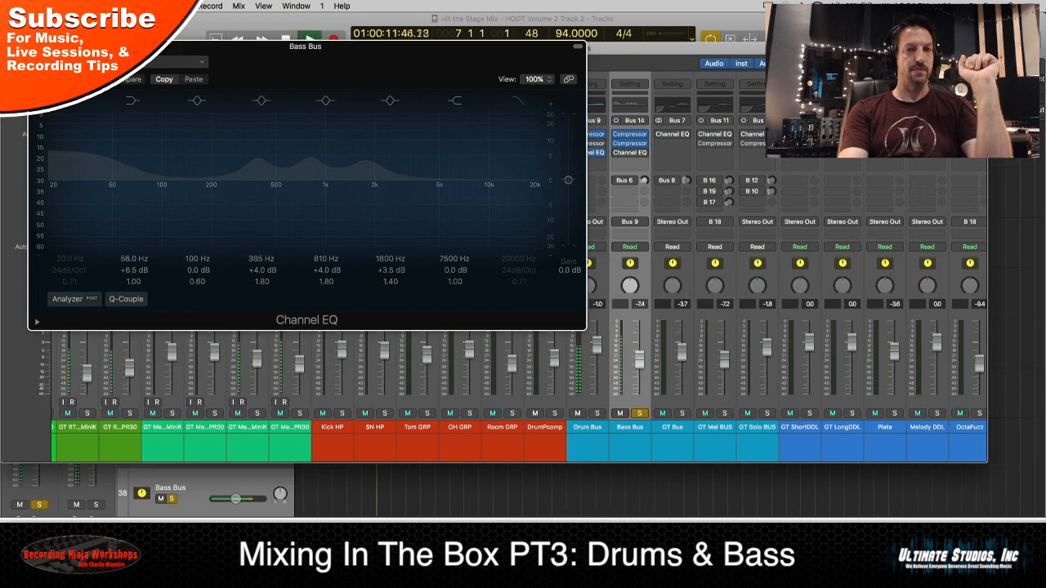